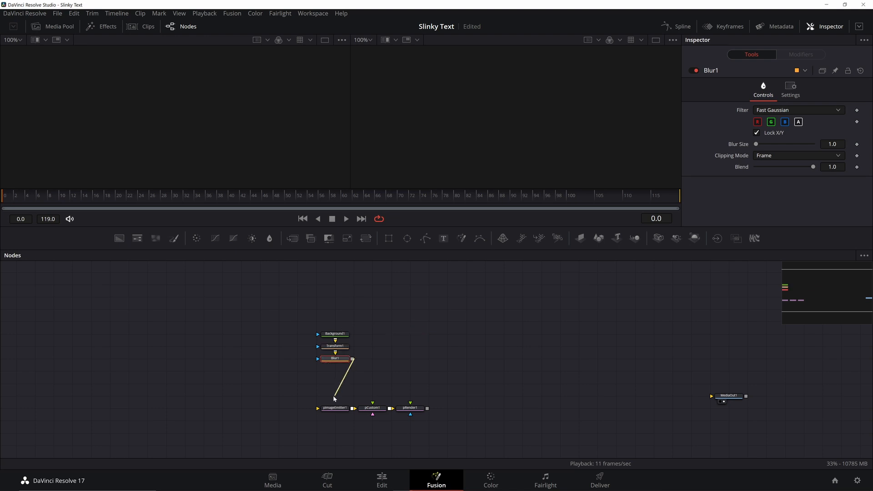
Step: Connect Blur1's output into pImageEmitter1's input to link the gradient chain to the particles
mouse_move(338, 362)
mouse_down()
mouse_move(353, 356)
mouse_move(336, 360)
mouse_up()
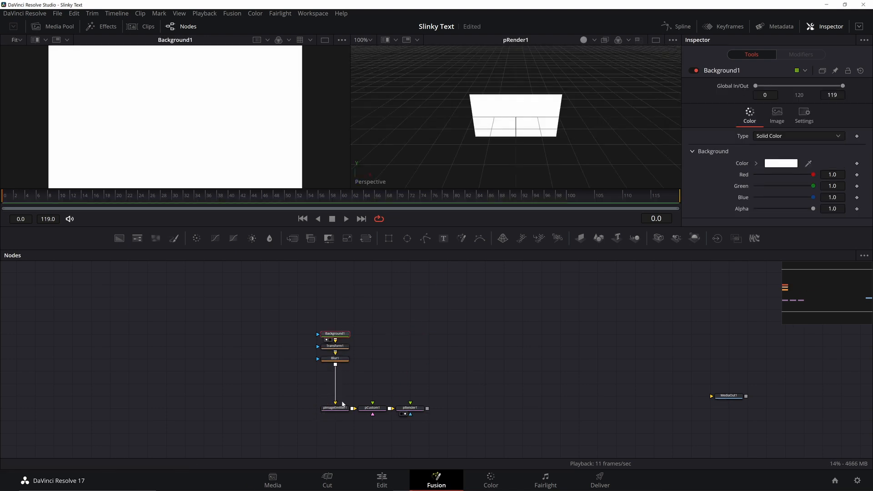
Step: Set pImageEmitter1's X Density to 0.04 and Y Density to 0.01
click(341, 407)
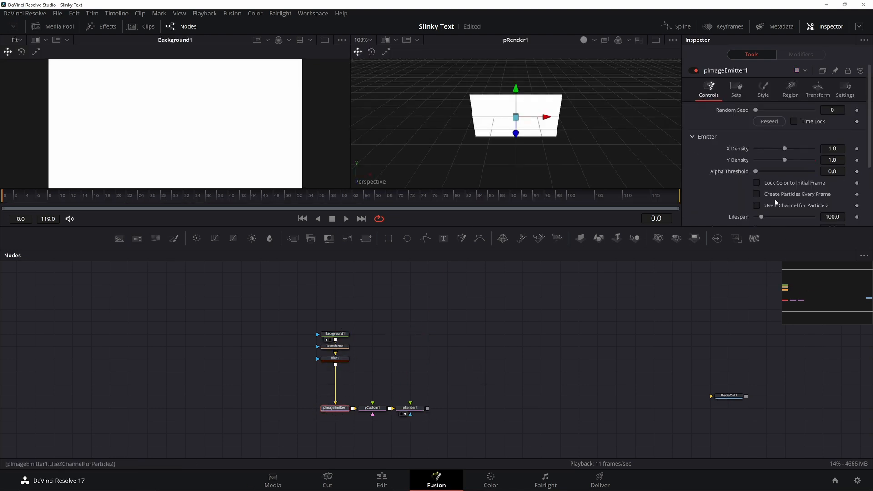
click(832, 149)
text(0.04)
key(Tab)
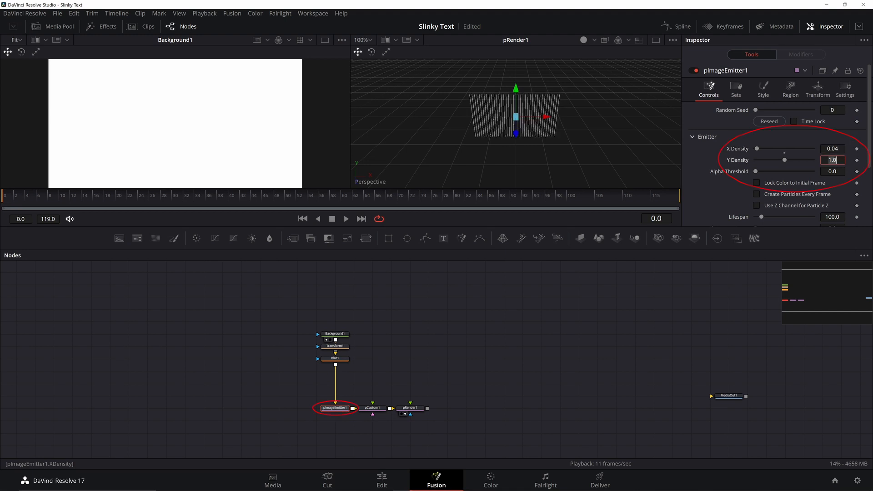
text(.01)
key(Tab)
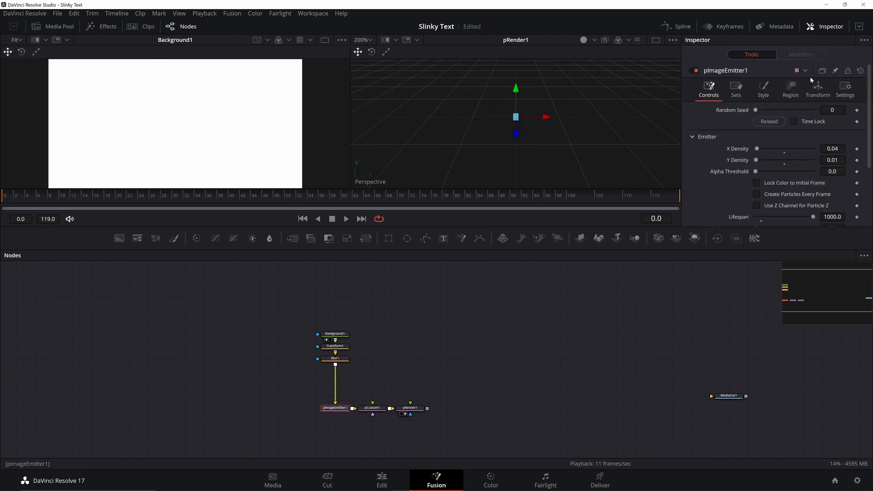
Step: Rotate the emitter -90 on X and correct its Y Density to 0.001
click(818, 87)
click(832, 181)
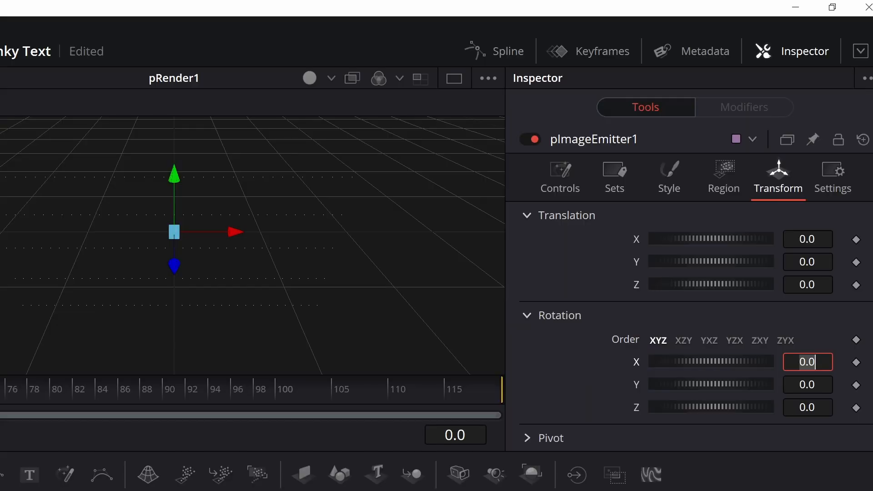
text(-90)
key(Tab)
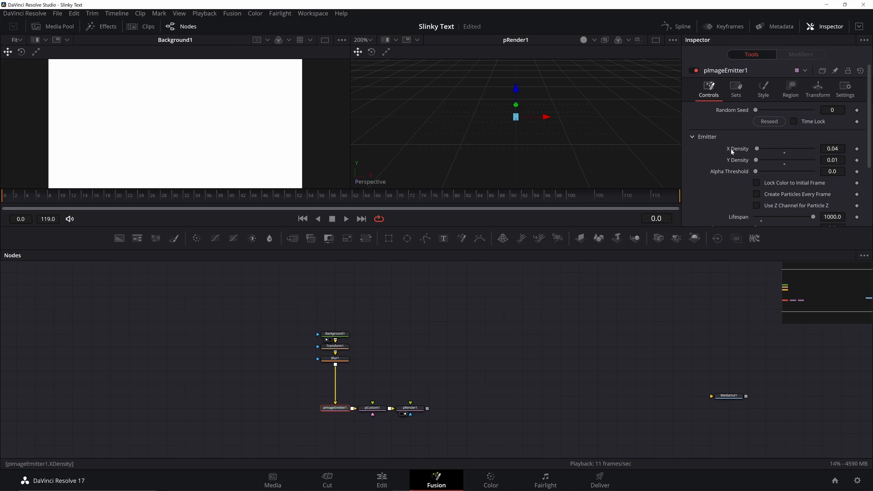
scroll(790, 151, down, 2)
click(835, 106)
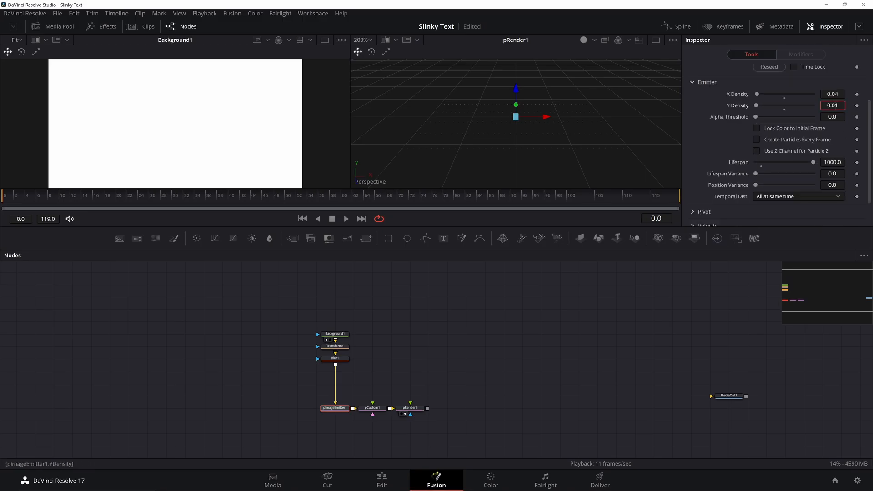
text(01)
key(Return)
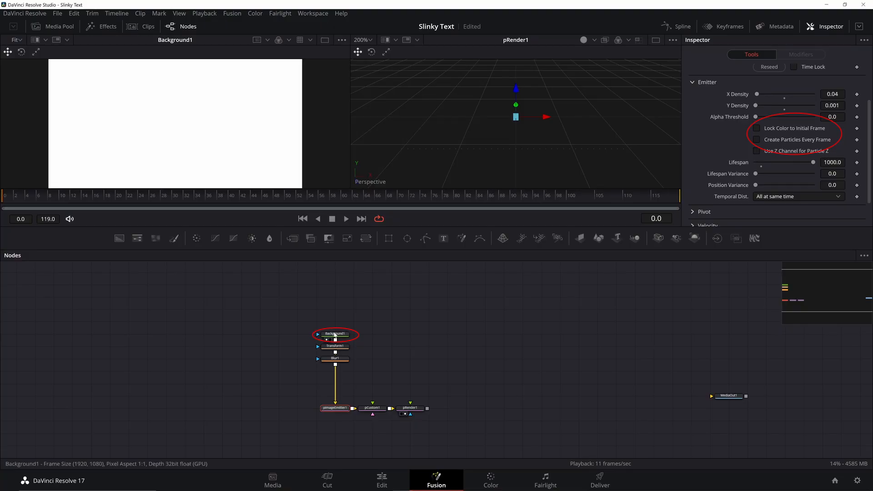
Step: Make Background1 a gradient with the white stop at 0.5 and a black end stop
click(335, 334)
click(794, 136)
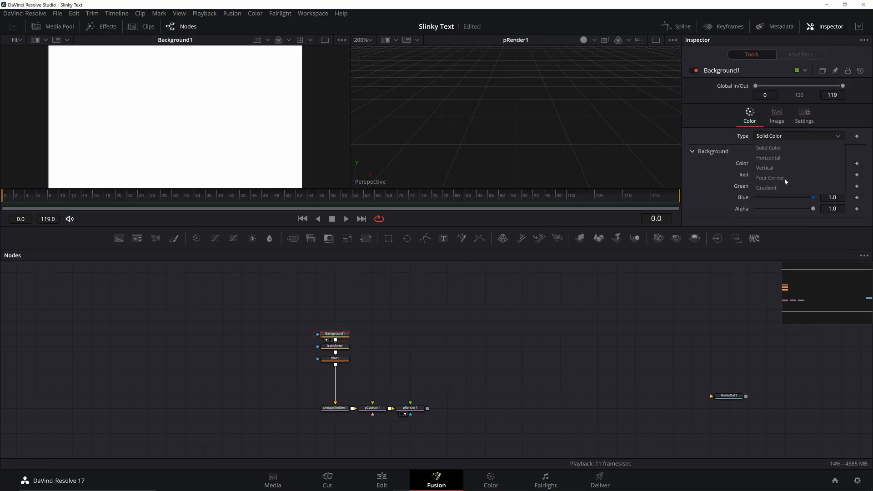
click(781, 187)
drag(844, 203, 864, 203)
click(780, 223)
drag(543, 170, 555, 300)
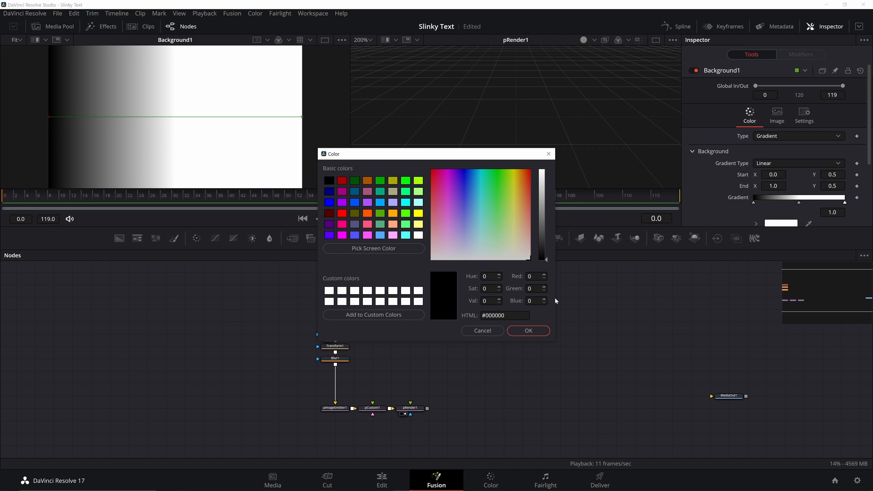
click(528, 331)
Step: Set Transform1's edges to Wrap and drive its Center with Point(time/30, 0.5)
click(336, 346)
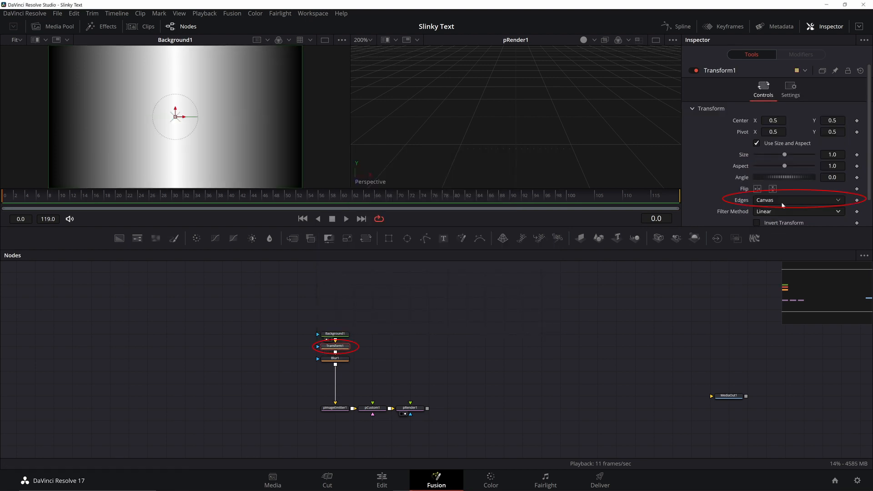
click(811, 200)
click(773, 222)
right_click(743, 120)
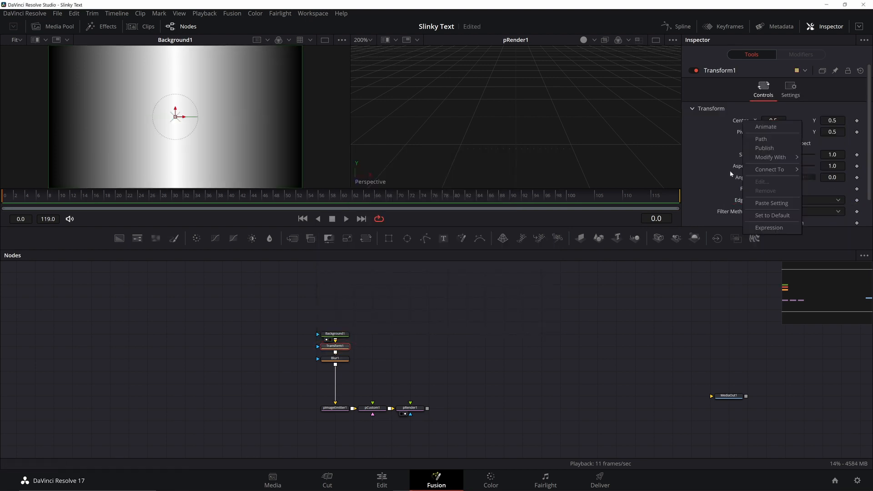
click(769, 228)
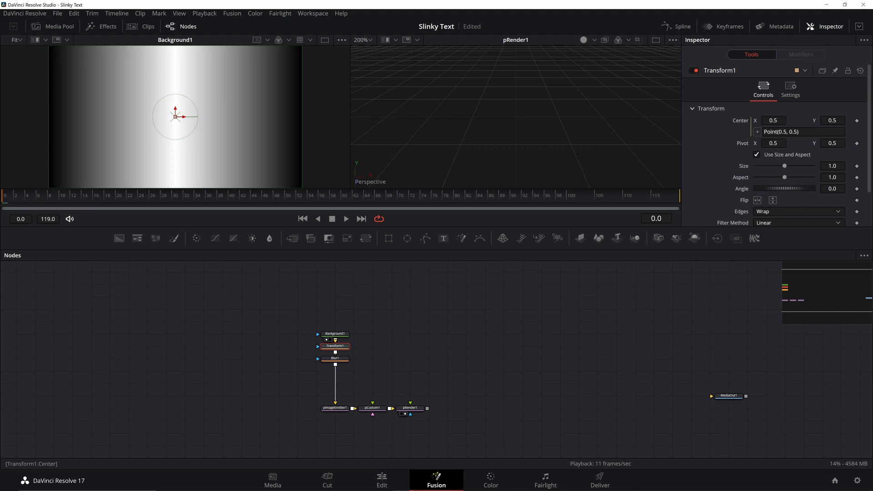
click(787, 132)
key(BackSpace)
key(BackSpace)
key(BackSpace)
text(time/30)
key(Tab)
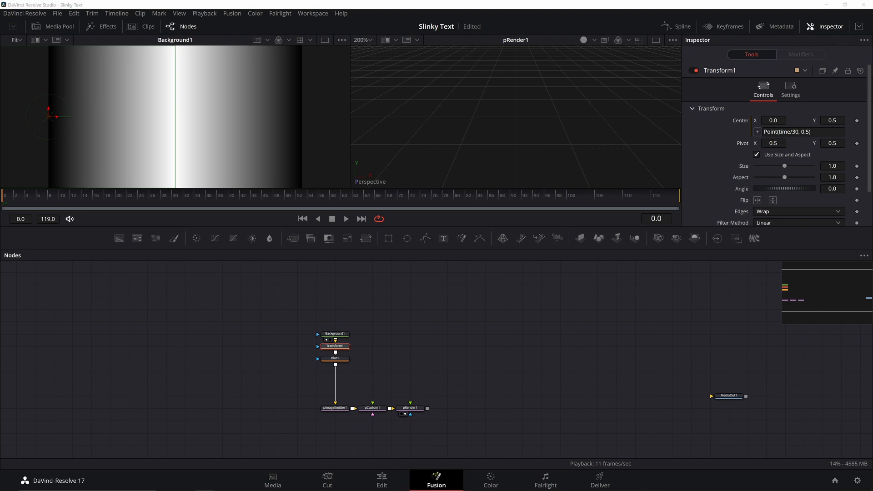
click(372, 408)
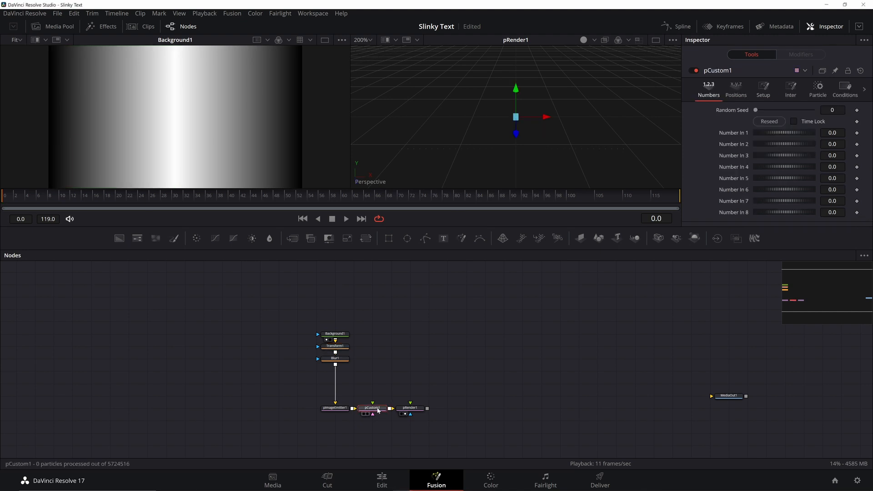
Step: Replace pCustom1's Position Y expression 'py' with 'r' and Position Z 'pz' with 'r/2'
click(818, 90)
drag(765, 140, 753, 141)
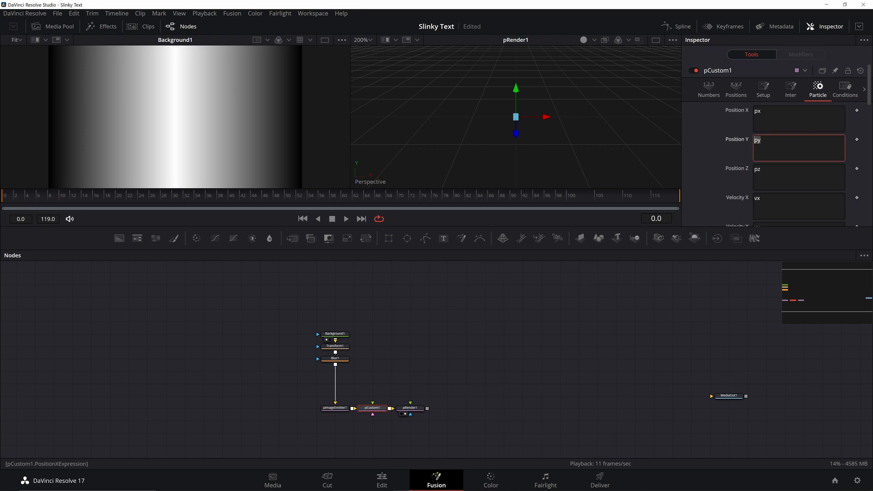
text(r)
key(Tab)
text(r)
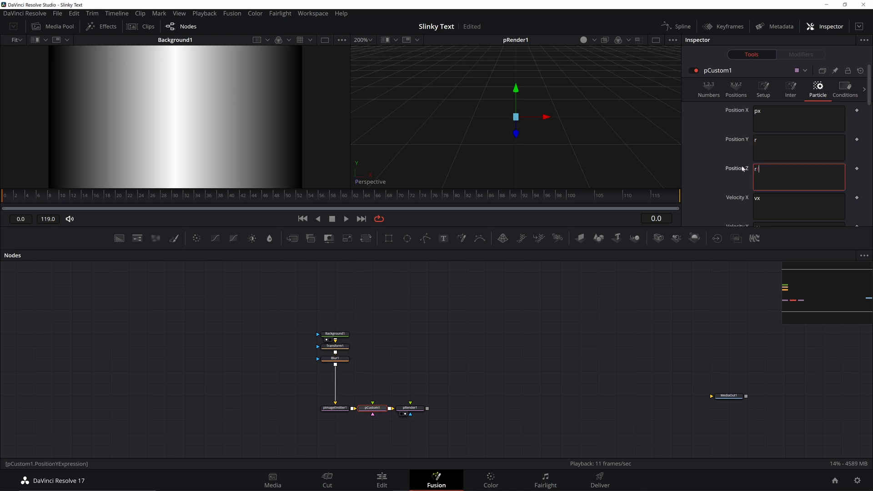
text(/2)
key(Return)
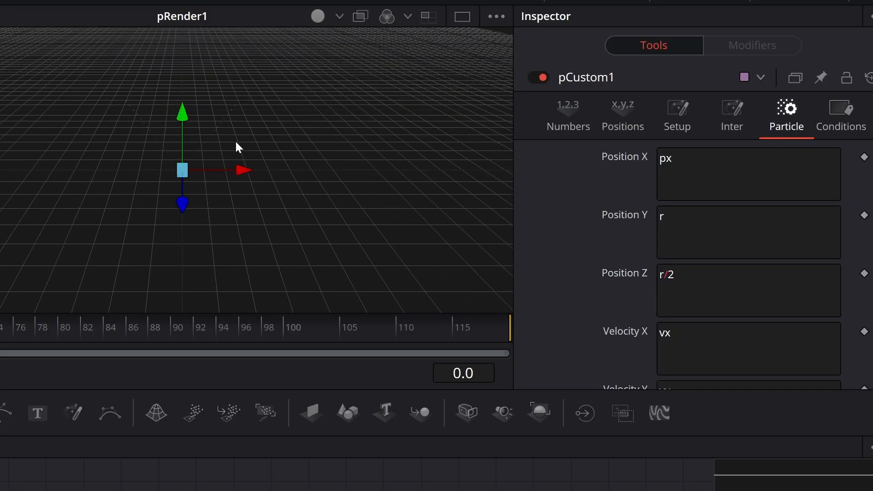
scroll(221, 132, up, 3)
drag(214, 129, 291, 172)
scroll(321, 182, up, 4)
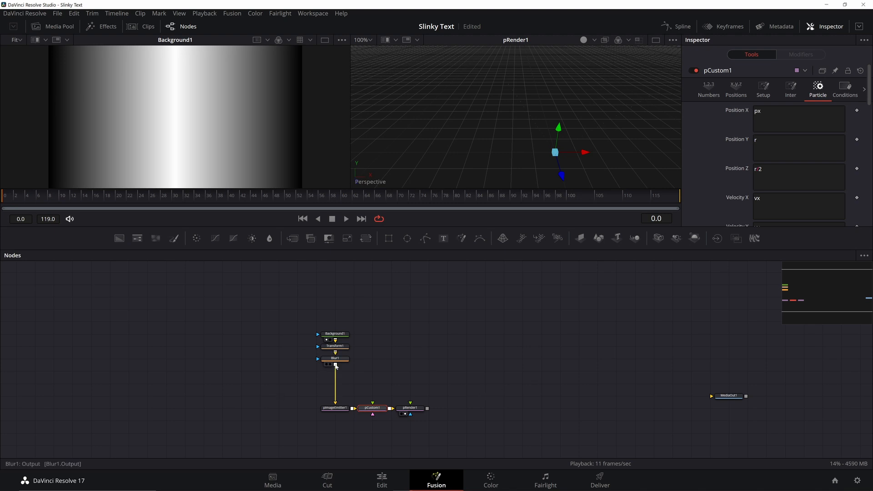
Step: Give Blur1 a Blur Size of 600 with Domain clipping mode
click(335, 358)
double_click(832, 144)
text(600)
key(Tab)
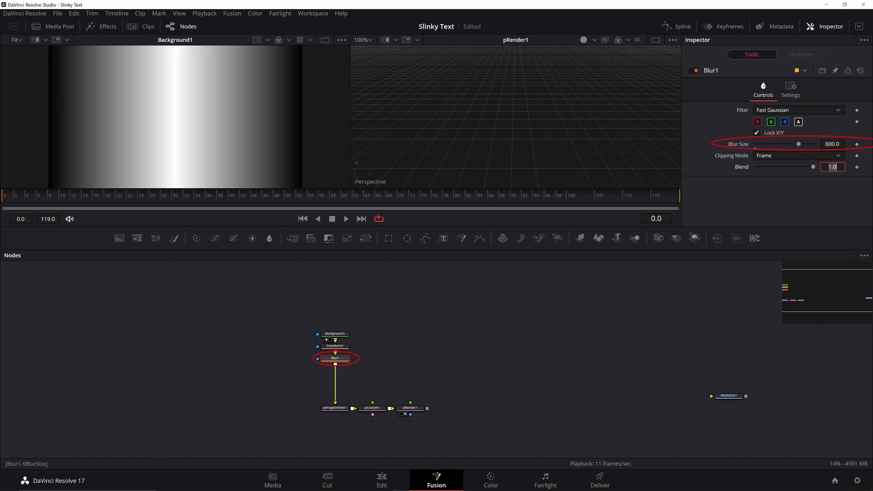
click(803, 156)
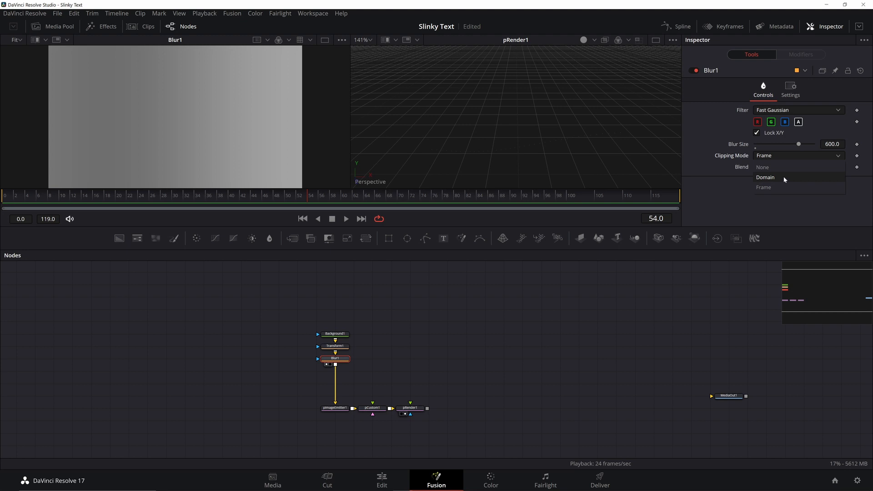
click(784, 177)
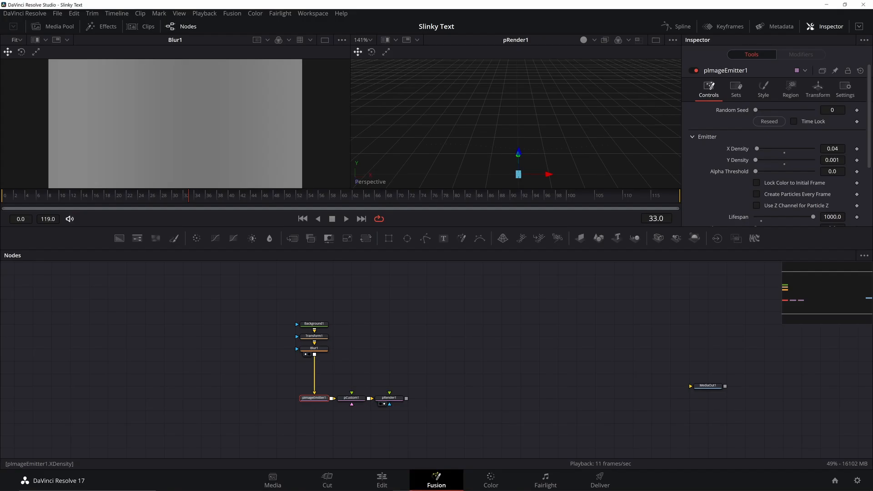
Step: Try an X Density of 0.4 on the emitter, then undo back to 0.04
click(836, 149)
key(BackSpace)
key(Return)
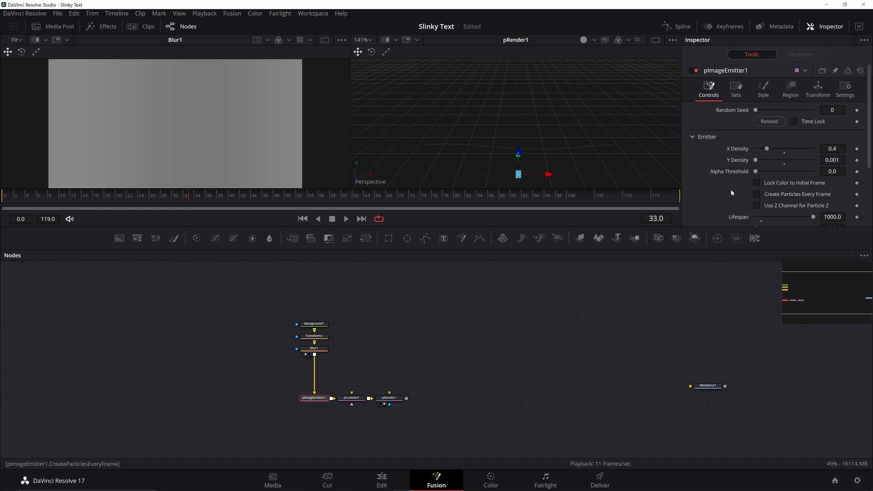
key(ctrl+z)
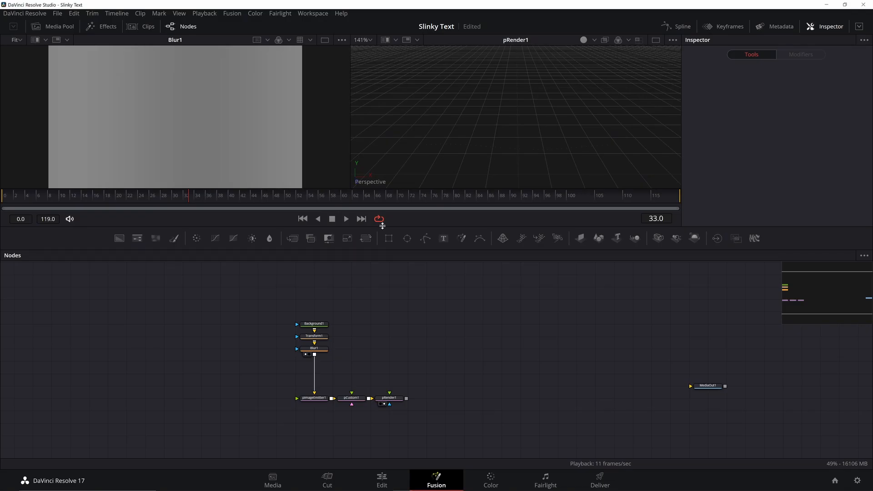
Step: Add a SLINKY TEXT Text1 node in Extrabold at size 0.25, left of the emitter
click(443, 238)
click(798, 171)
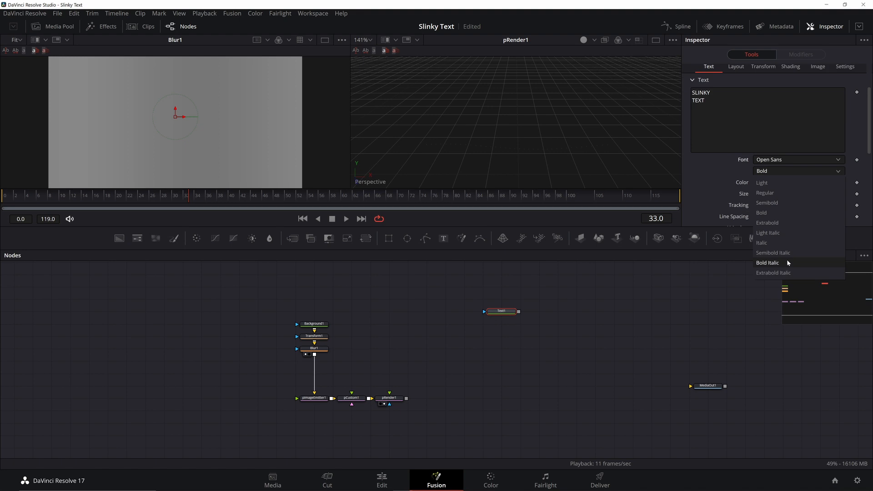
click(787, 222)
key(2)
double_click(832, 194)
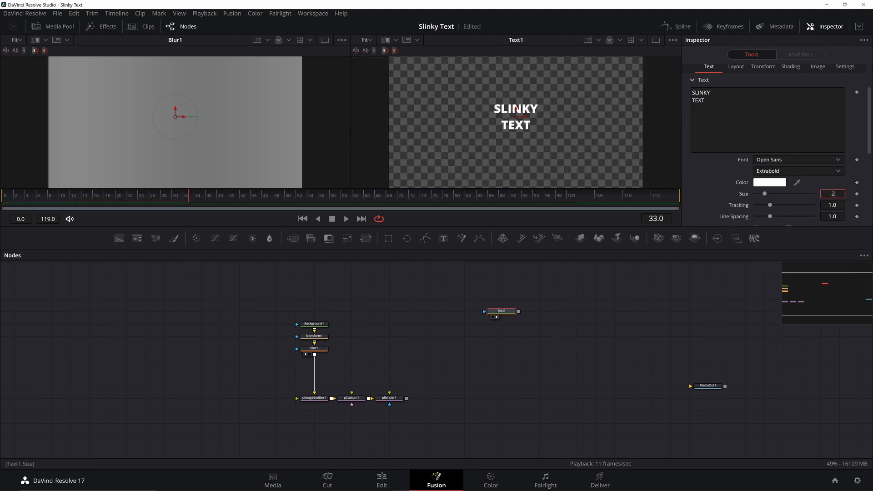
text(0.25)
key(Tab)
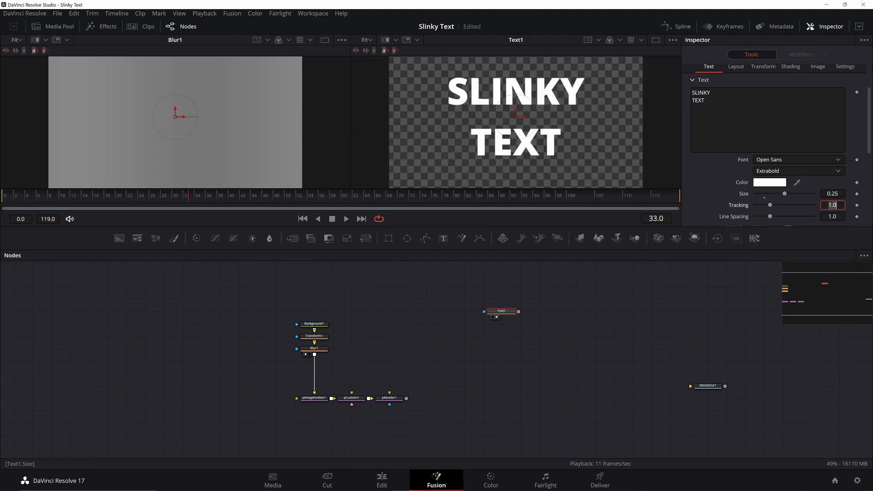
mouse_move(586, 137)
mouse_down()
mouse_move(590, 121)
mouse_move(587, 134)
mouse_up()
drag(500, 311, 257, 398)
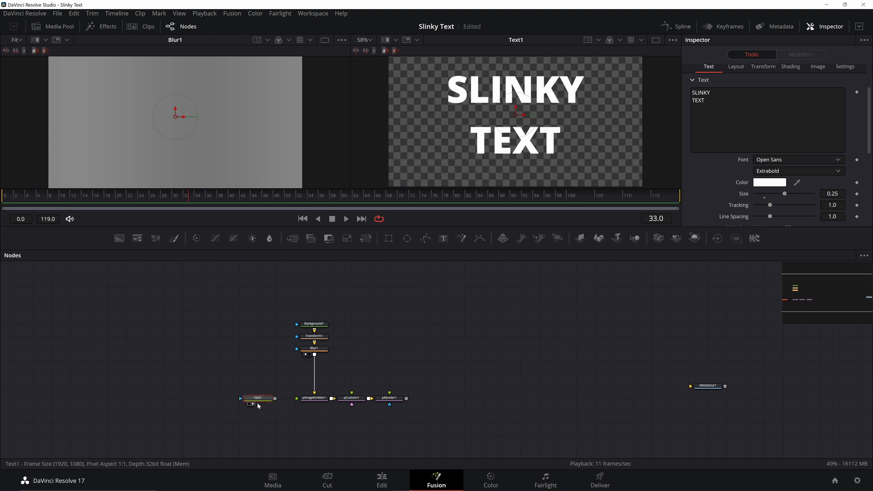
Step: Switch pImageEmitter1's style to Bitmap and feed Text1 into it as the bitmap
click(313, 398)
click(795, 122)
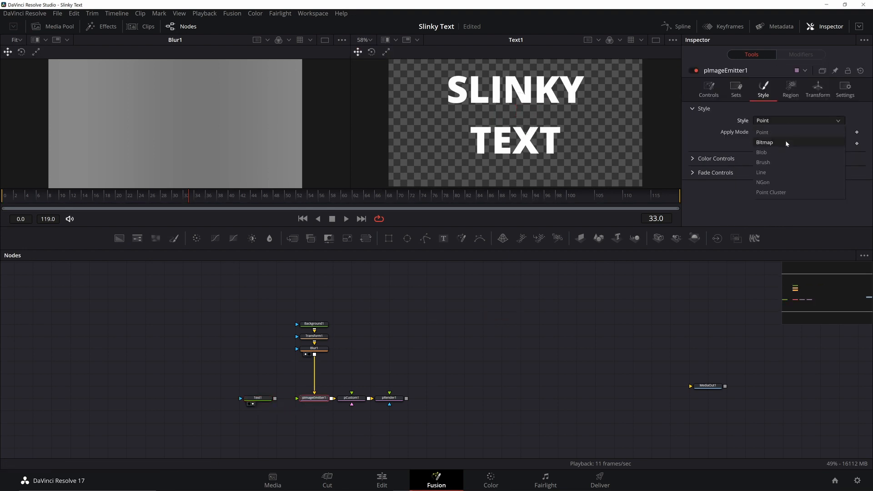
click(785, 142)
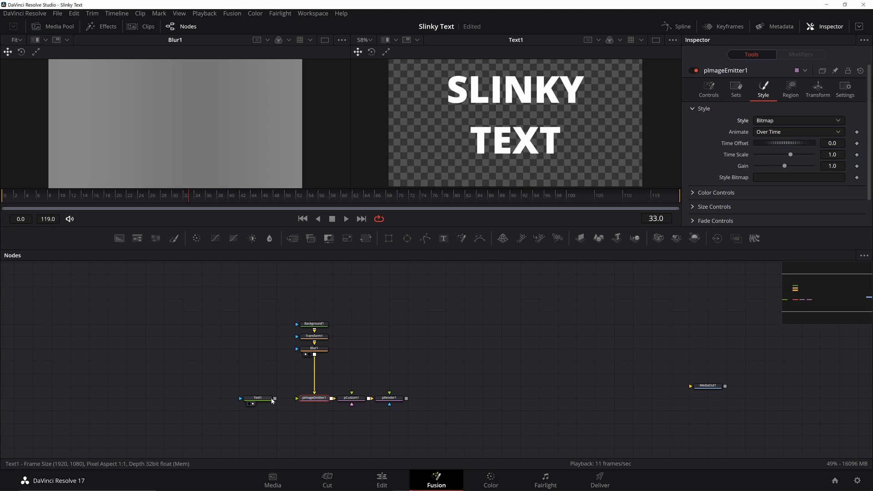
drag(274, 399, 297, 398)
click(386, 403)
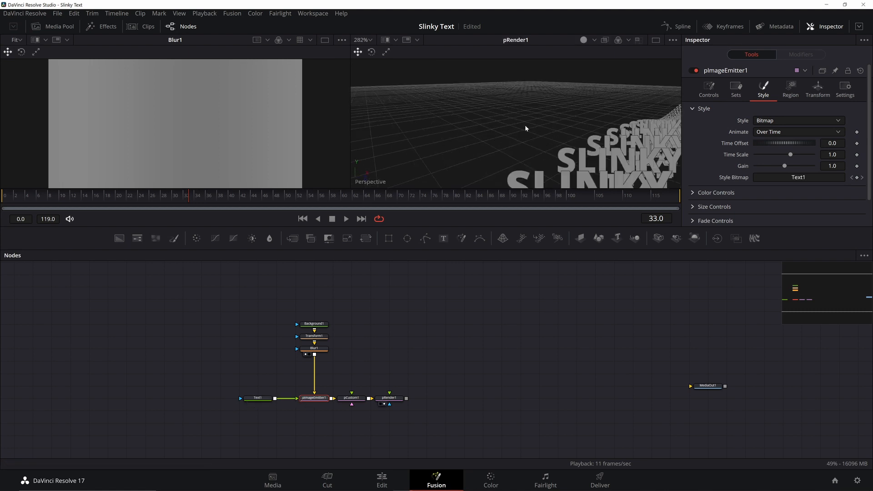
Step: Stop playback at frame 99, keep the emitter style on Point, and disable Always Face Camera
scroll(527, 131, down, 3)
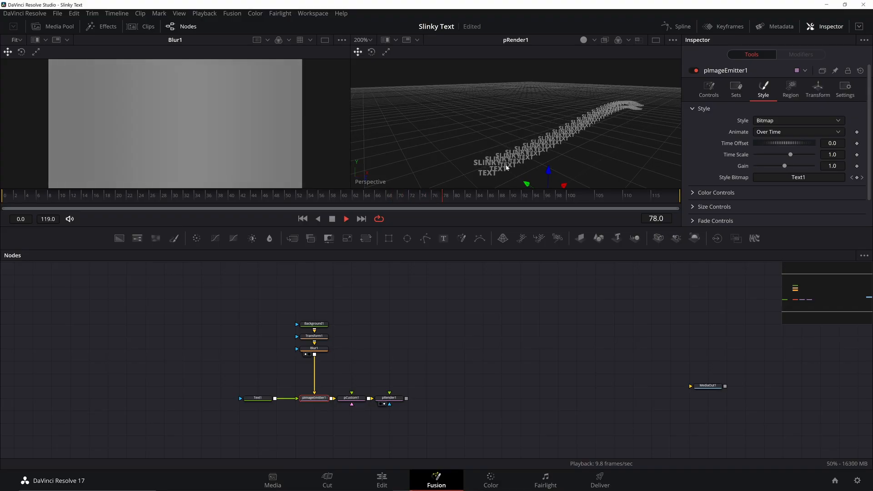
click(332, 219)
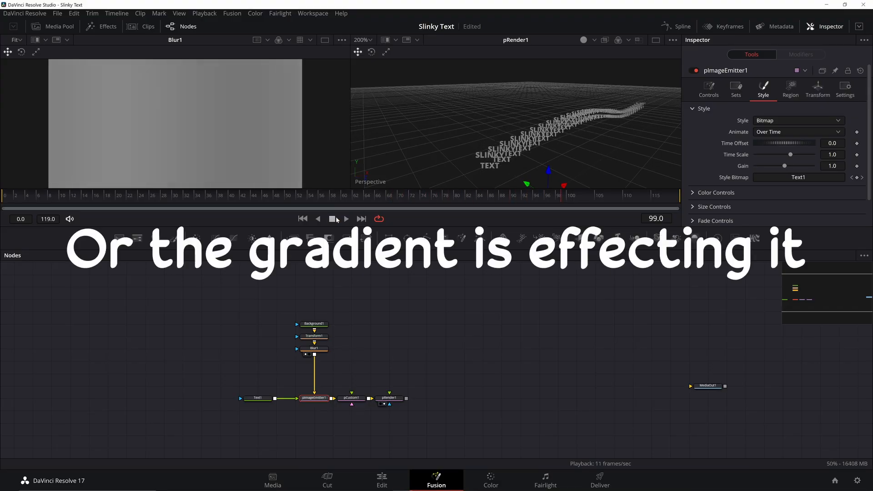
scroll(536, 158, up, 1)
scroll(535, 156, down, 1)
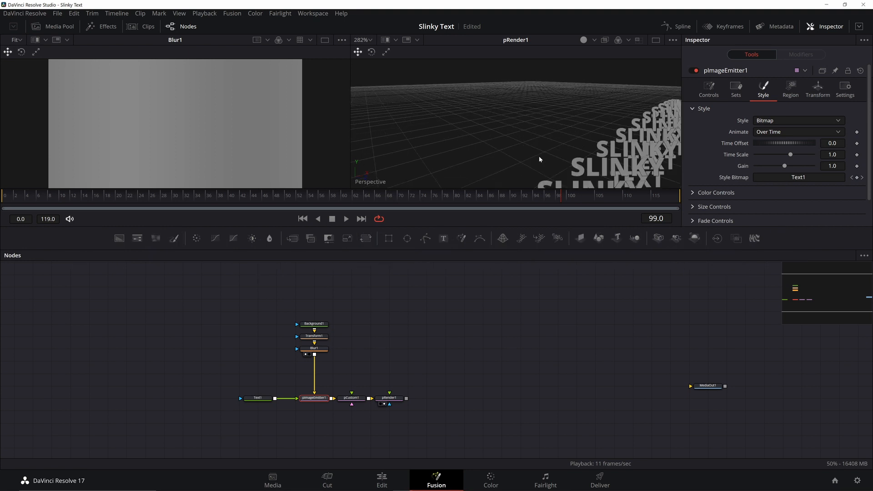
scroll(515, 160, down, 1)
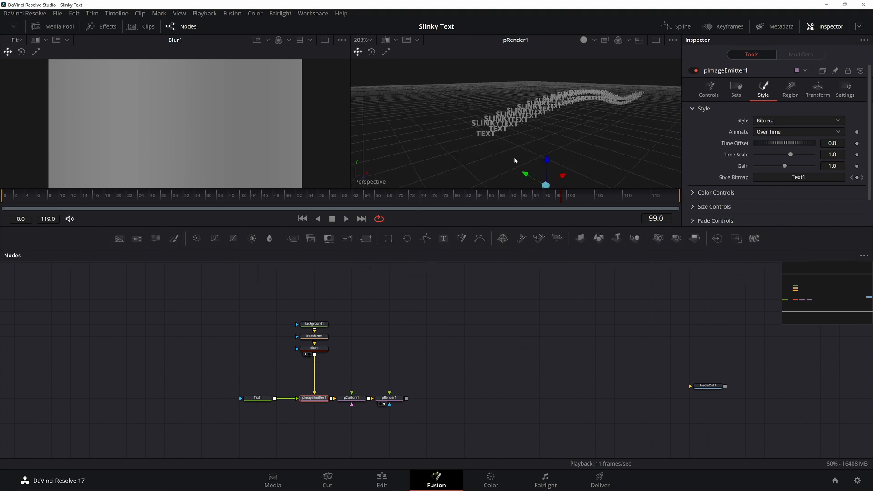
scroll(513, 156, up, 2)
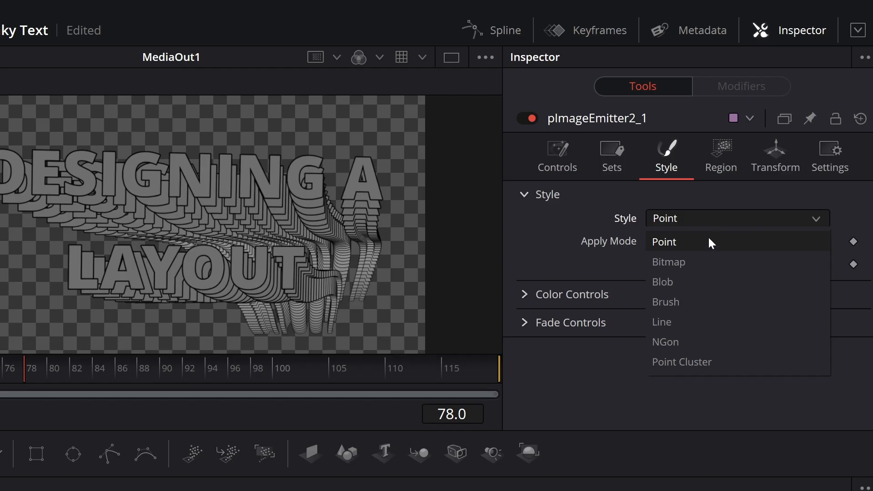
click(784, 132)
click(557, 168)
scroll(670, 345, down, 10)
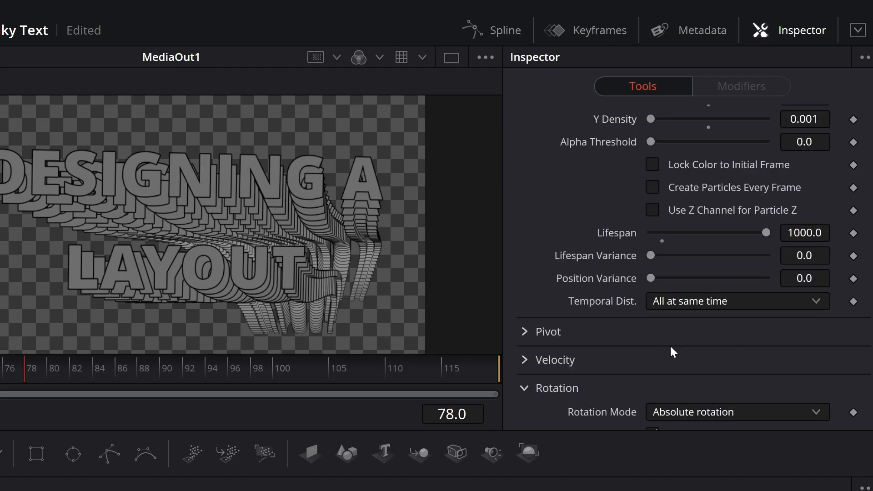
click(654, 325)
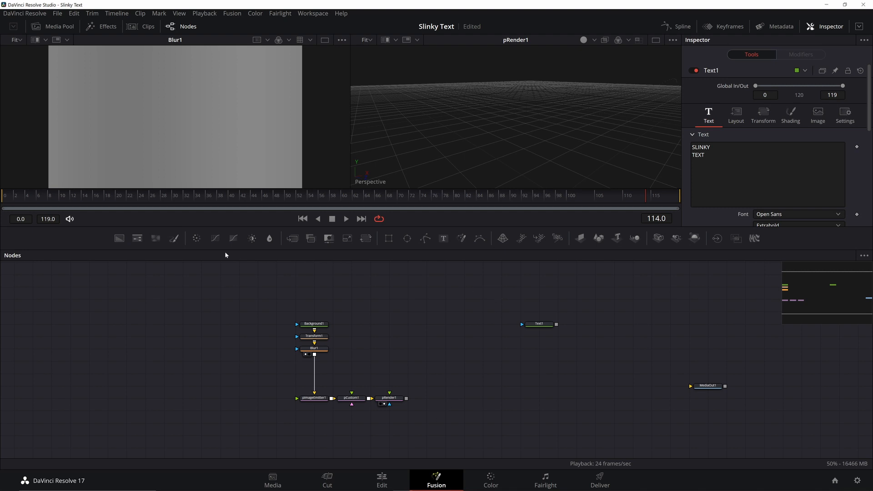
Step: Add a new Background node with red and green raised to make it yellow
click(119, 238)
drag(755, 174, 831, 187)
drag(755, 197, 786, 200)
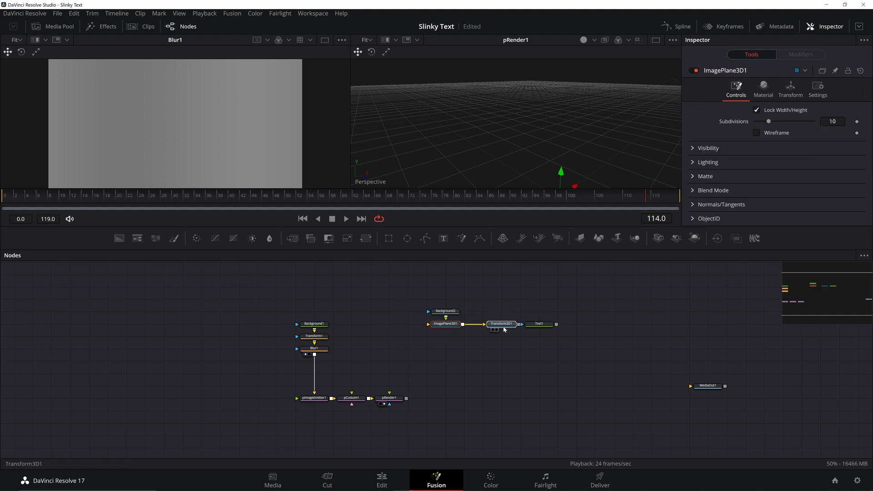
Step: Place the 3D transform under the image plane and wire it into Replicate3D1
drag(500, 332, 450, 345)
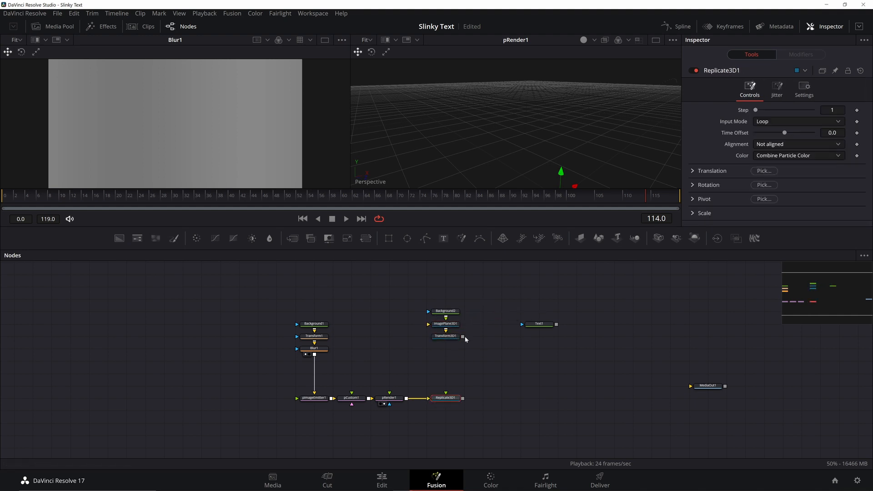
drag(463, 336, 445, 400)
drag(486, 289, 446, 361)
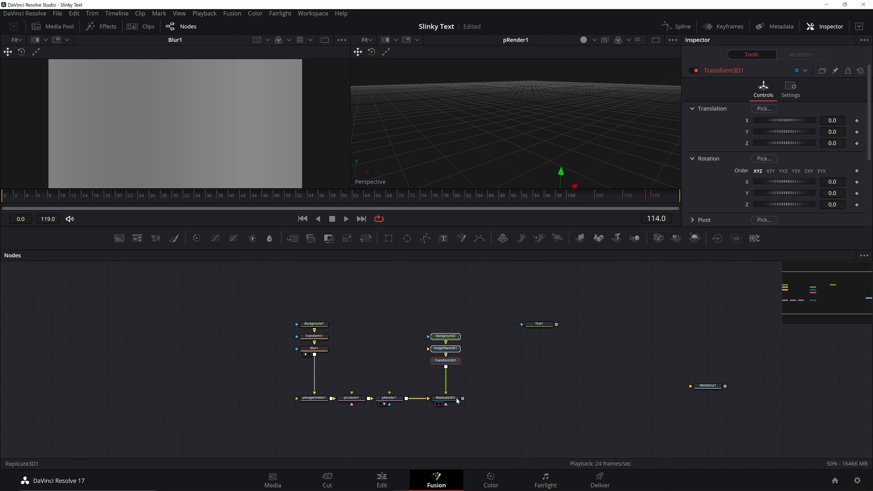
drag(455, 400, 543, 138)
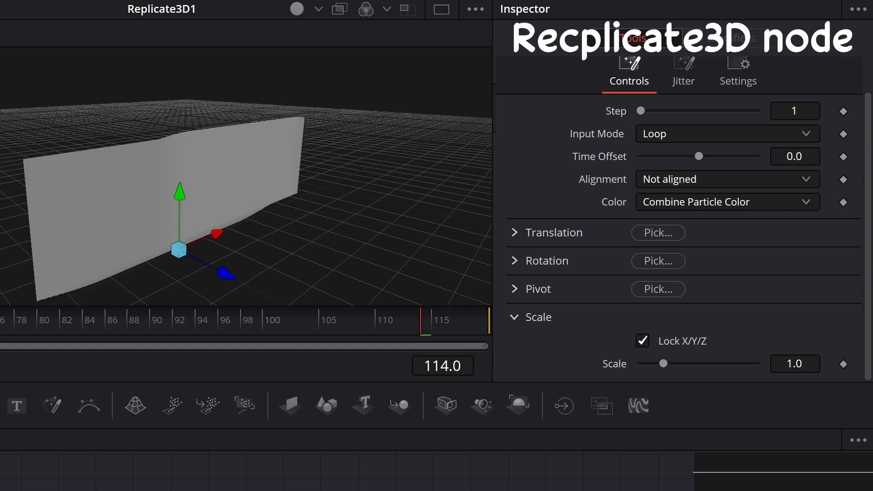
Step: Set the replicated copies' scale to 0.3 and Y rotation to -90
double_click(795, 364)
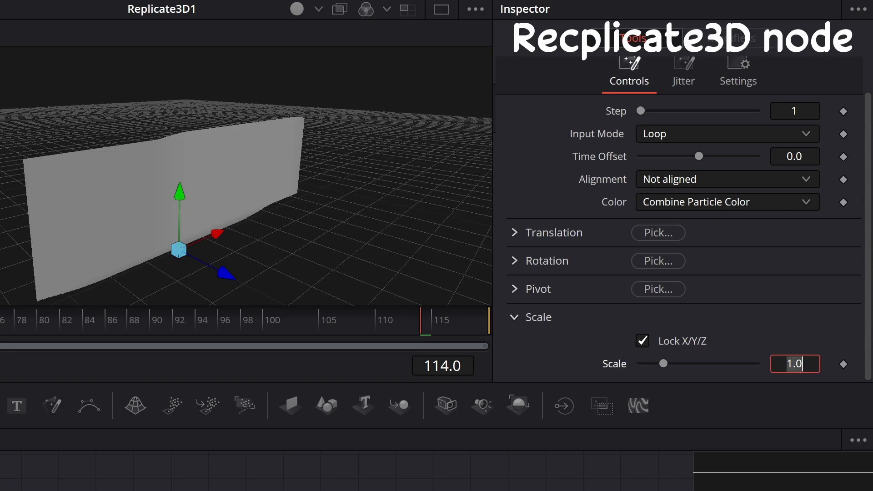
text(.3)
key(Tab)
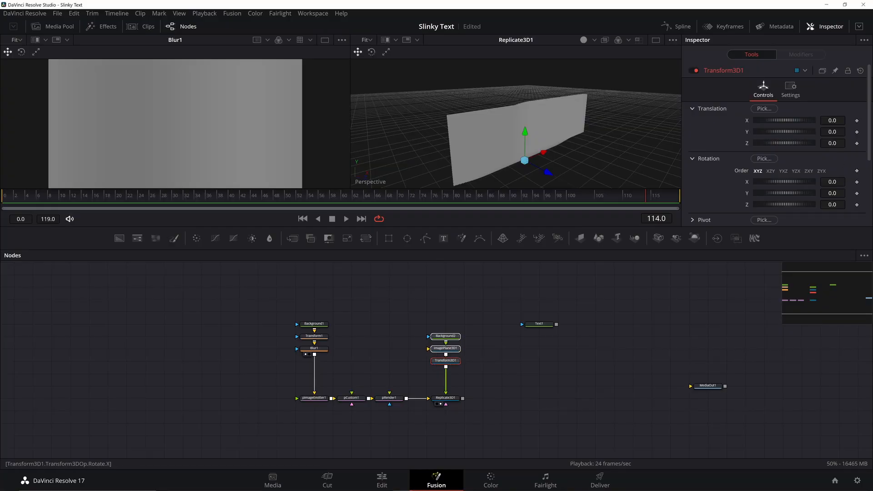
click(832, 193)
text(-90)
key(Tab)
drag(540, 324, 509, 365)
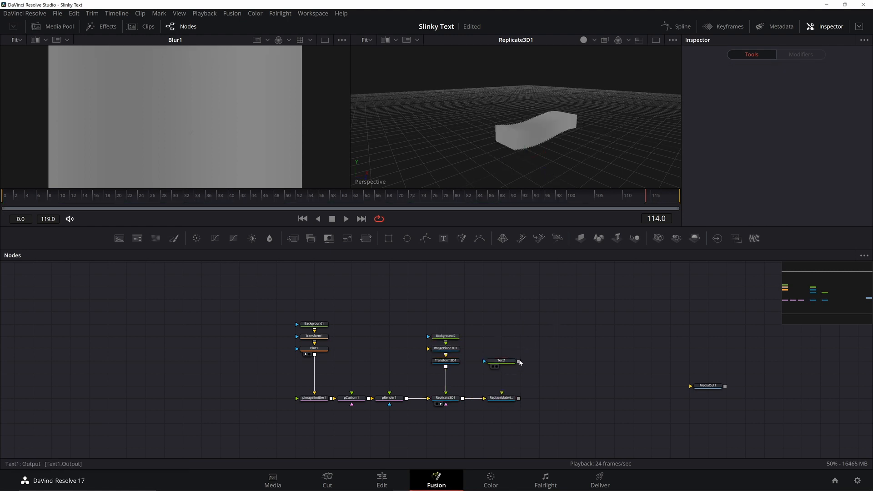
Step: Feed Text1 into ReplaceMaterial3D1 so the title textures the ribbon
drag(519, 361, 503, 398)
click(496, 404)
scroll(514, 143, up, 5)
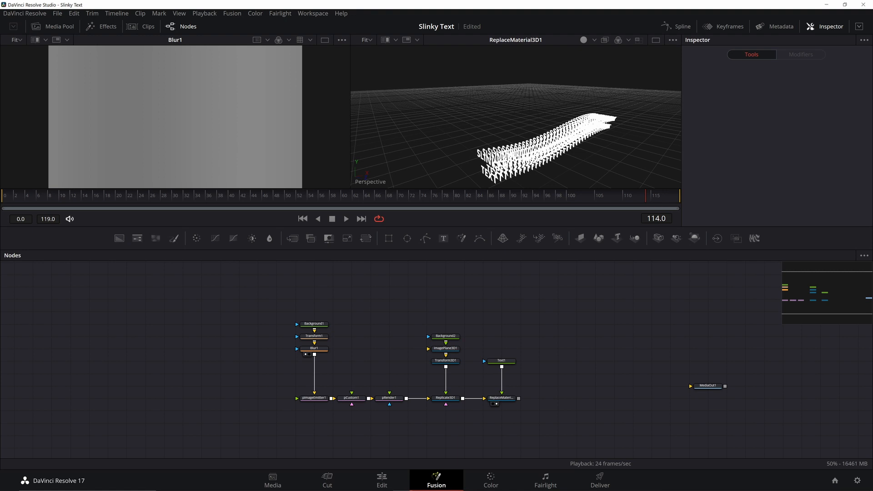
drag(518, 155, 523, 132)
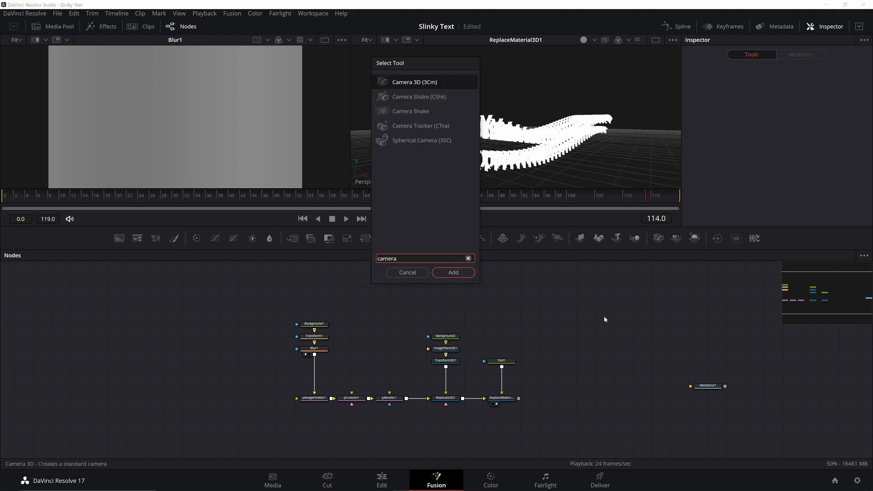
Step: Add a Camera 3D and merge the camera-and-lights group with the ribbon
key(Return)
key(Return)
key(Return)
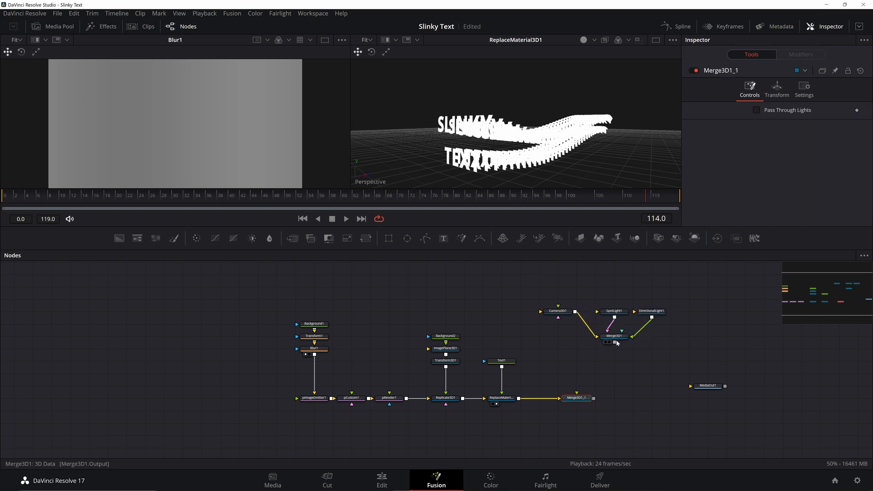
drag(615, 342, 560, 399)
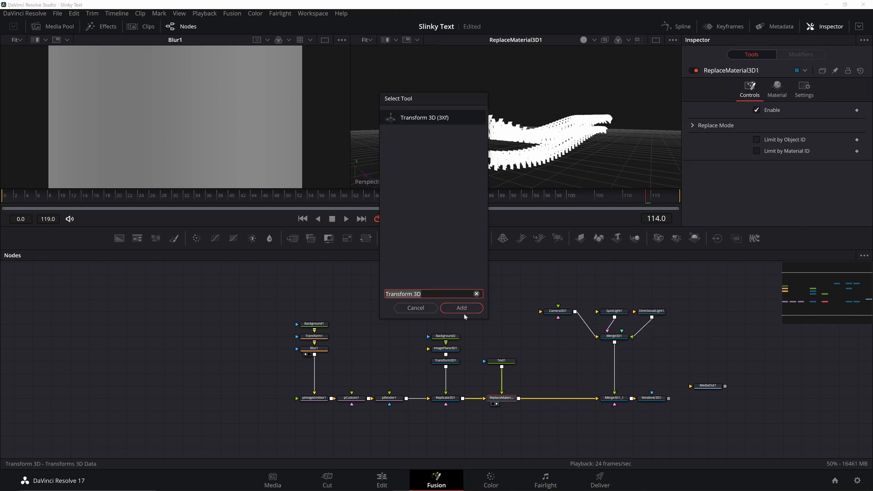
click(462, 308)
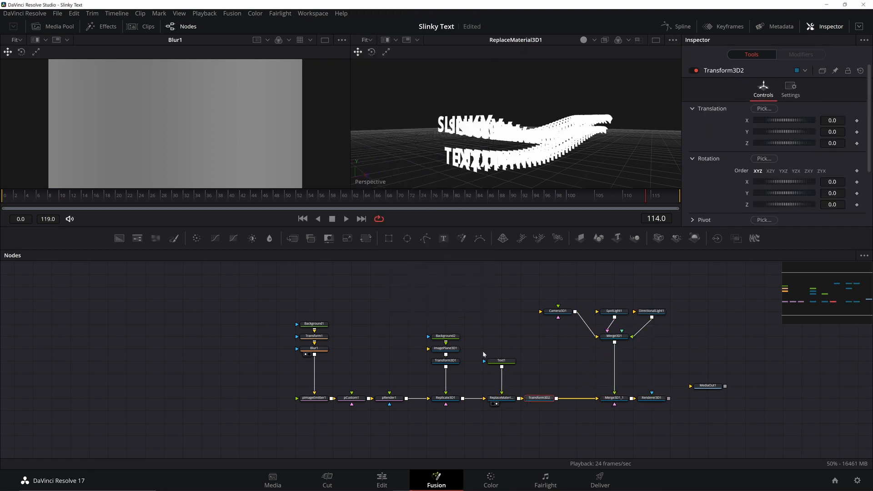
Step: Set Transform3D2's Y rotation to -90 to turn the ribbon
click(832, 192)
text(-90)
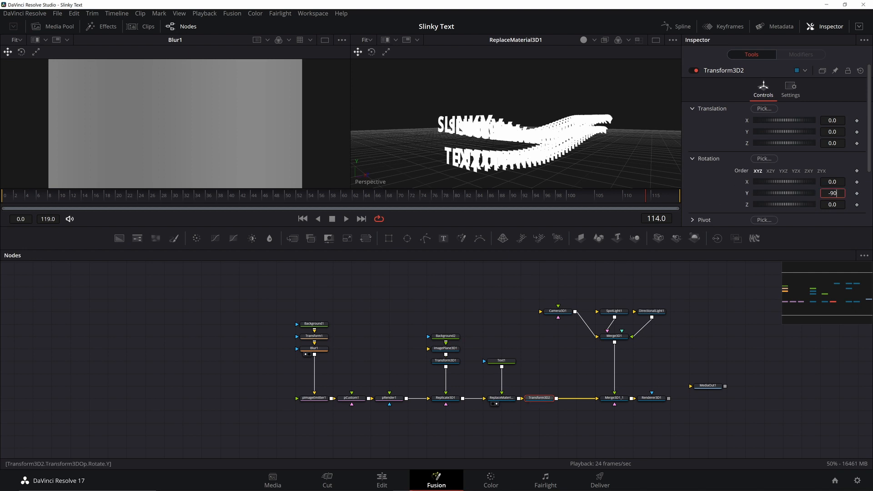
key(Tab)
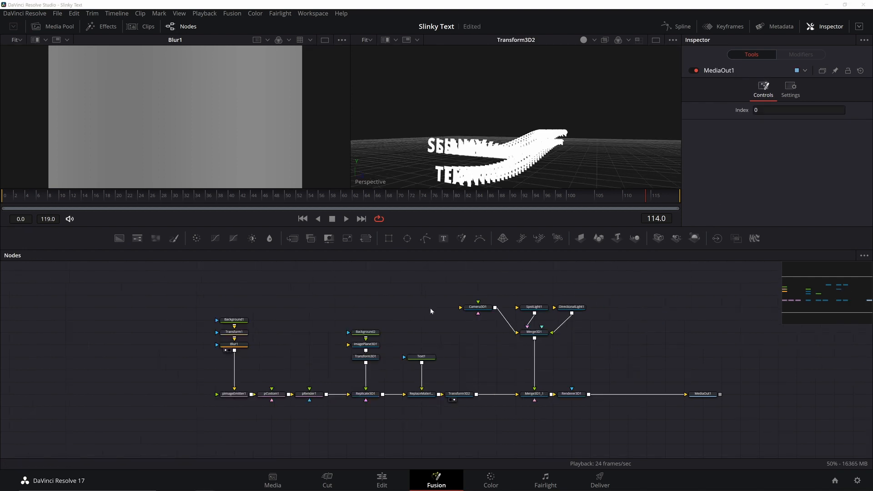
Step: Offset Merge3D1 to Z -0.11 and rotate it -180 on Y
click(534, 332)
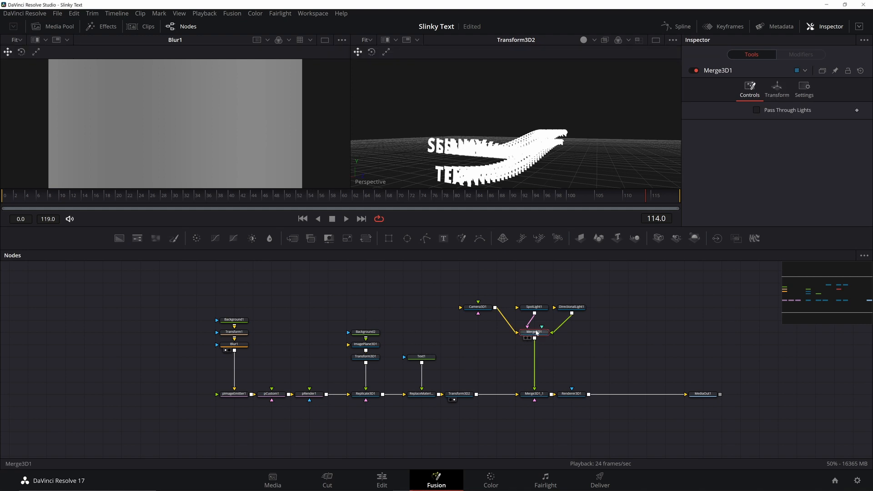
click(788, 92)
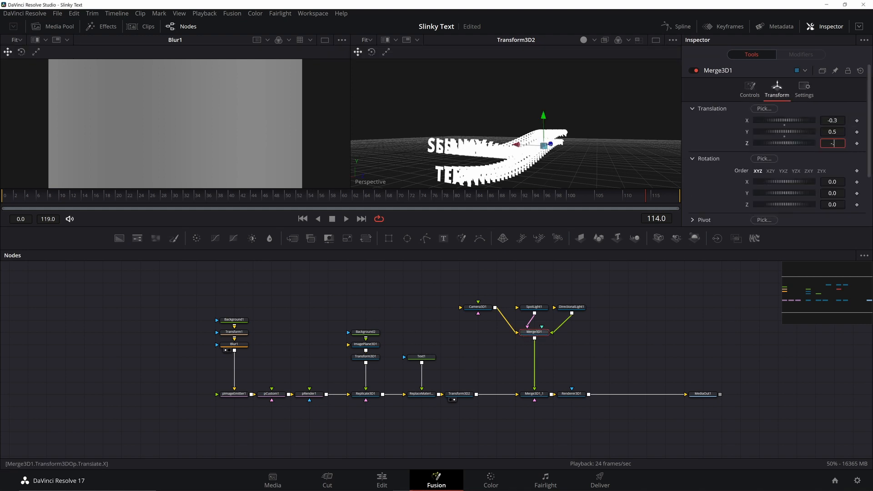
text(-0.11)
key(Tab)
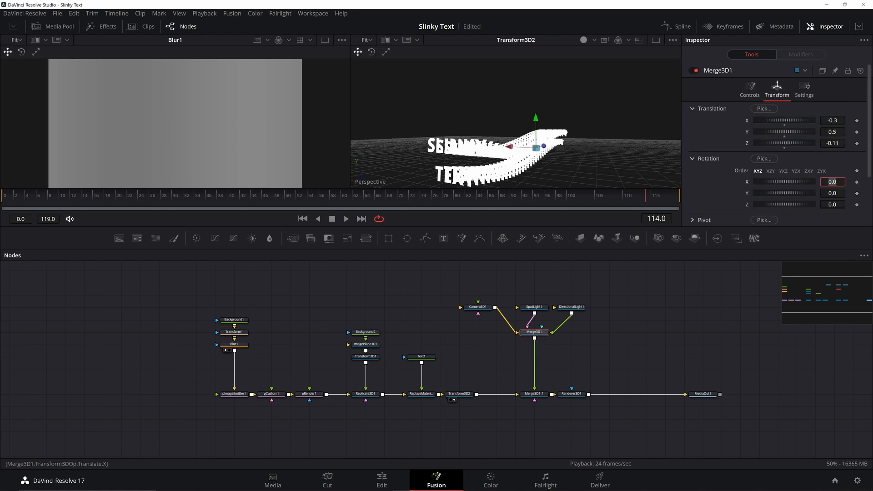
key(Tab)
text(-180)
key(Tab)
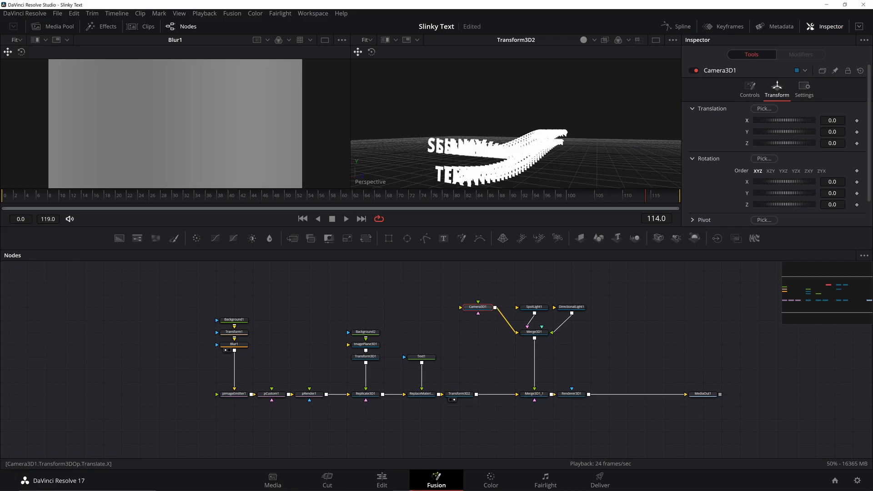
Step: Position the camera at X 0.11, Y -0.1 and rotate it 10° on X, 15° on Y
click(832, 120)
text(0.11)
key(Tab)
text(-0.1)
key(Tab)
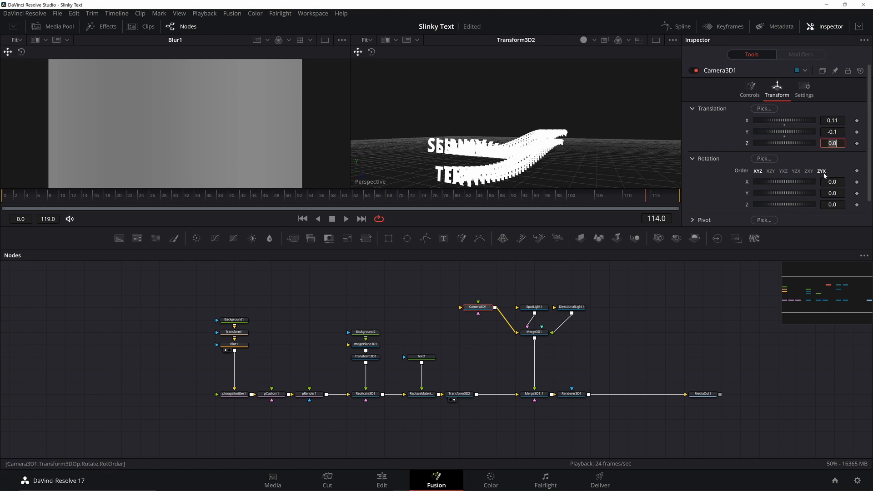
key(Tab)
text(10)
key(Tab)
text(15)
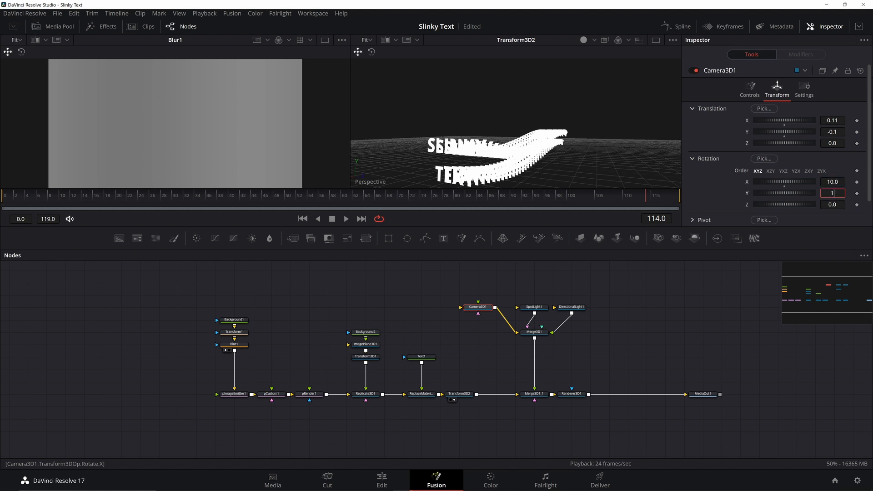
key(Tab)
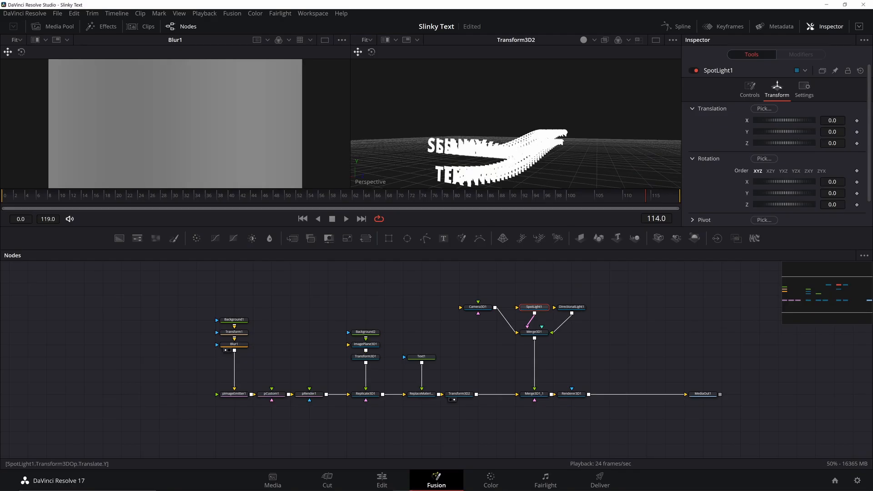
Step: Move the spotlight to X 0.1 and Z 5
click(832, 120)
text(0.1)
key(Tab)
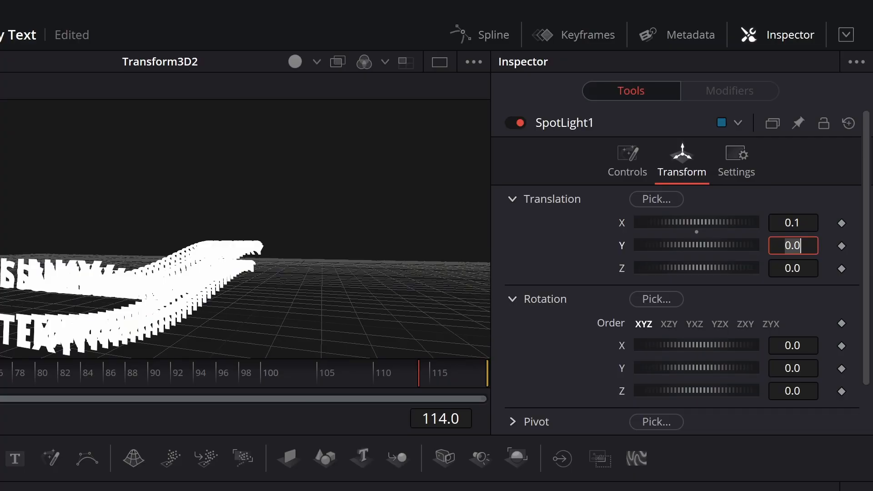
key(Tab)
text(5)
key(Tab)
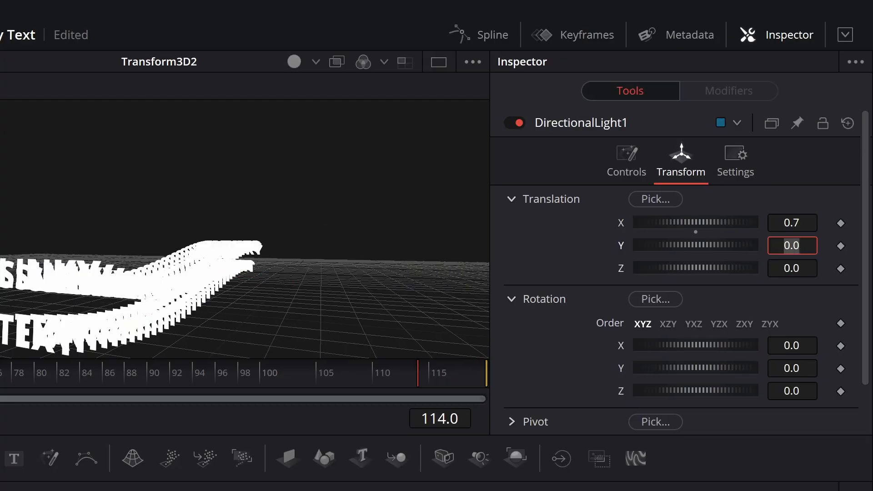
Step: Rotate the directional light 15° on X and 15° on Y
key(Tab)
key(Tab)
text(15)
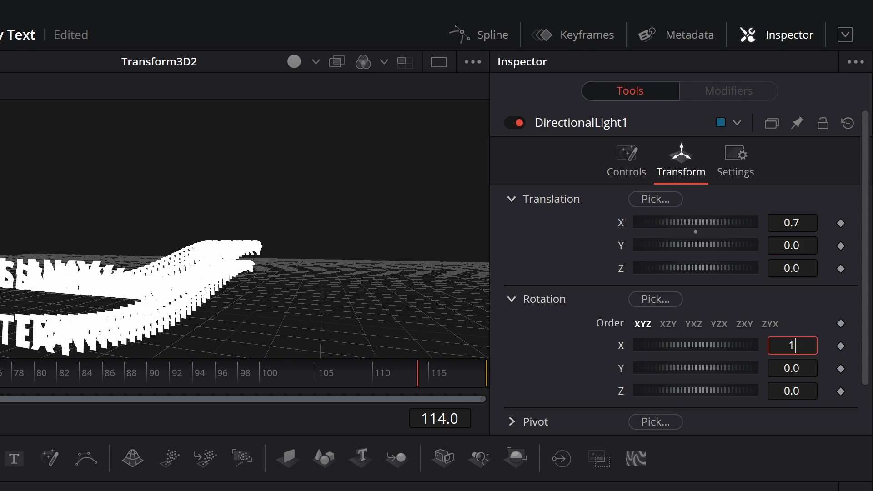
key(Tab)
text(15)
key(Tab)
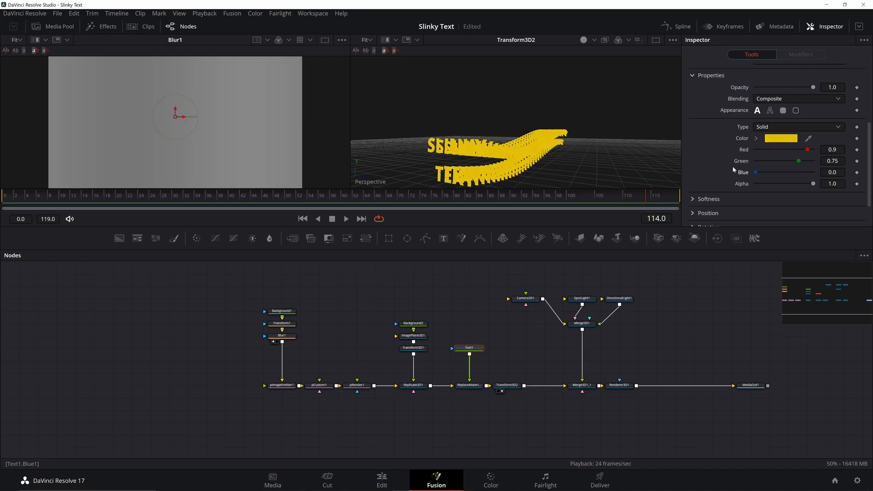
Step: Enable Text1's shading element 2 outline and set its colour to black
scroll(734, 168, up, 4)
click(770, 146)
click(771, 165)
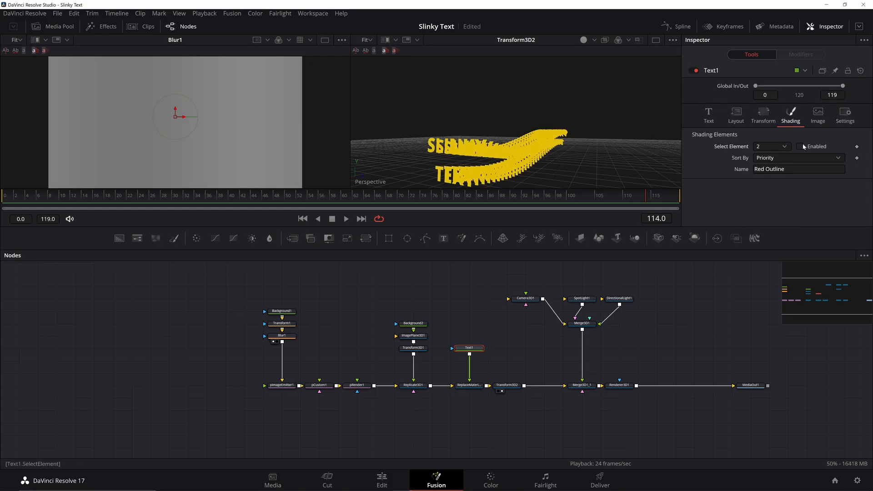
click(803, 146)
scroll(803, 147, down, 5)
drag(813, 152, 730, 153)
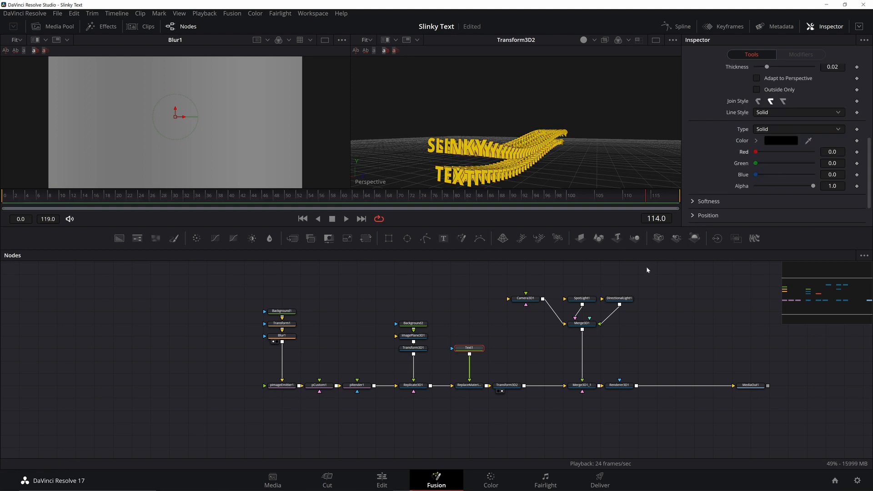
Step: Tint the lights with the yellow text colour, spotlight intensity 0.8, directional light 0.1
drag(808, 122, 530, 146)
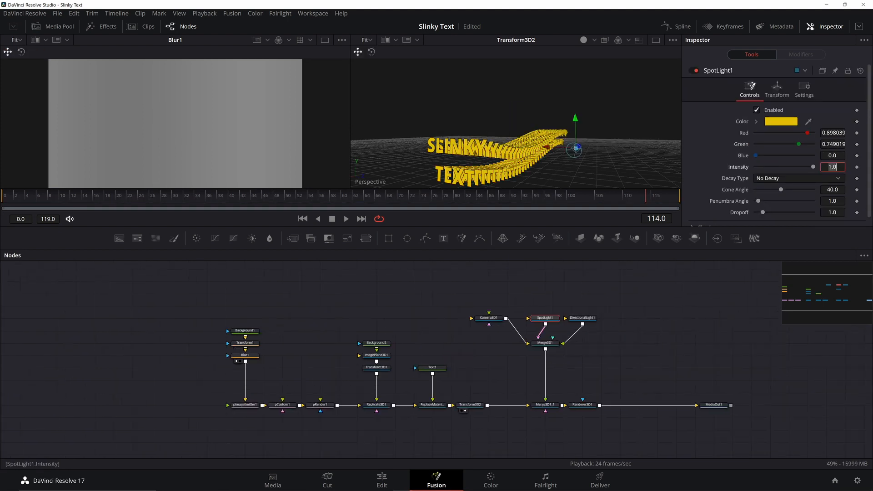
text(.8)
key(Tab)
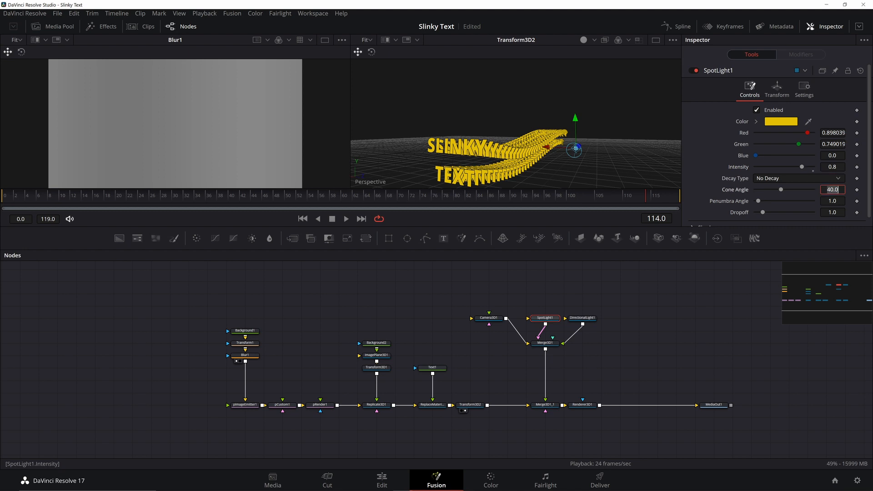
text(.1)
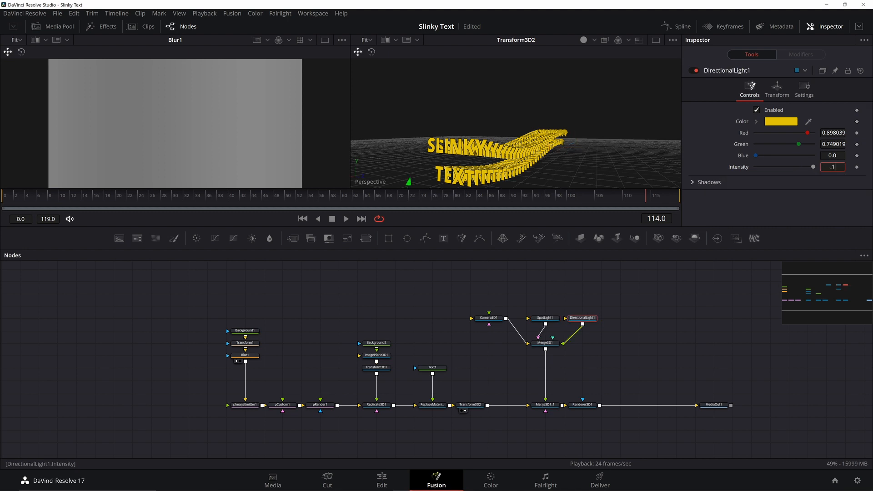
key(Tab)
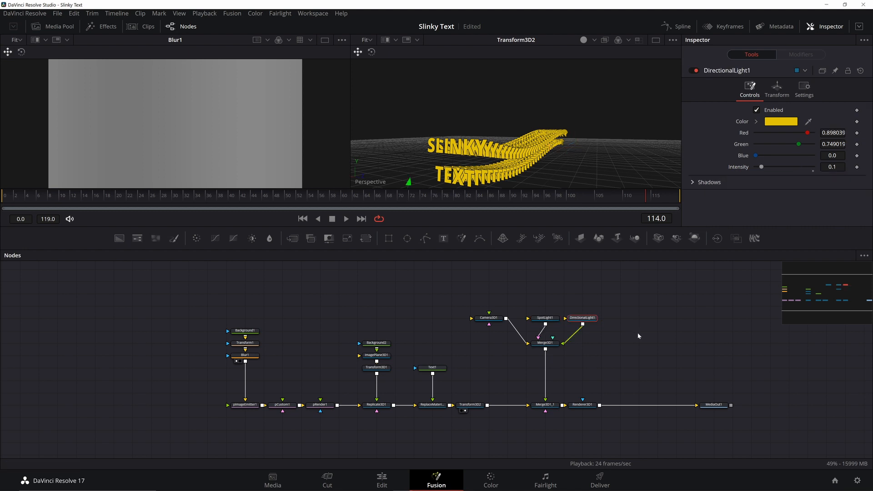
click(637, 332)
click(546, 342)
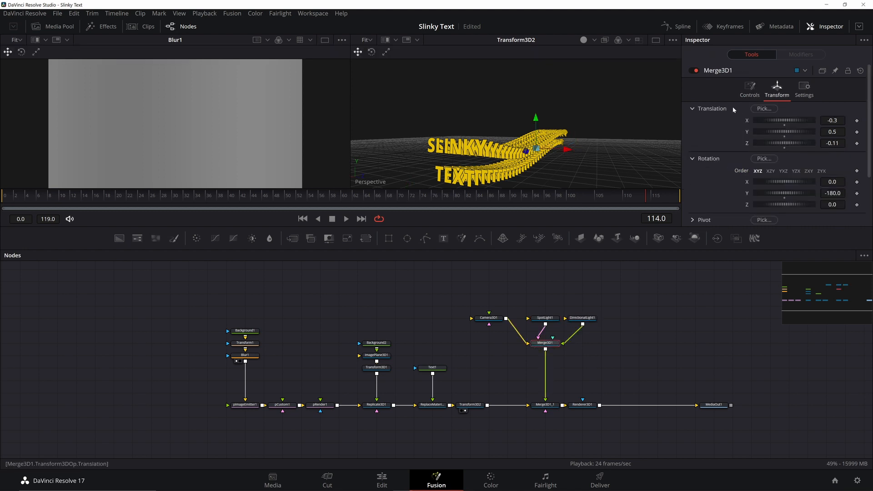
Step: Enable shadows in Renderer3D1, leaving render lighting off
click(749, 89)
click(757, 111)
click(582, 405)
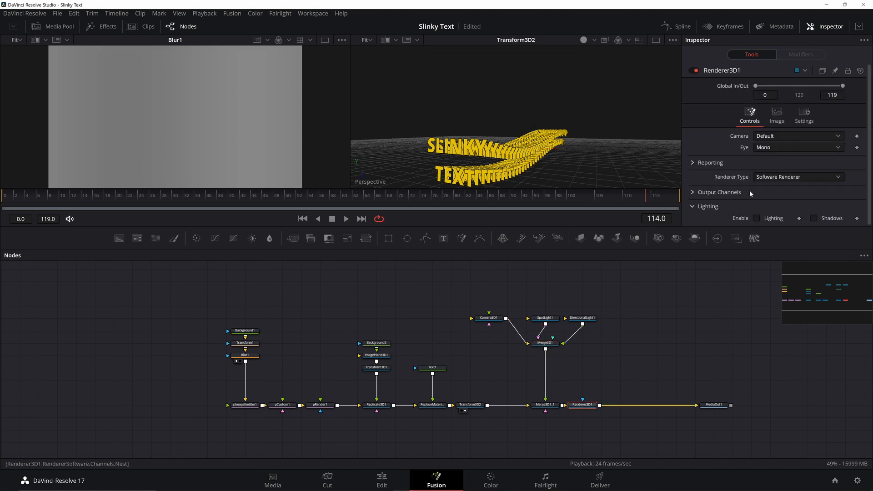
click(757, 218)
click(813, 219)
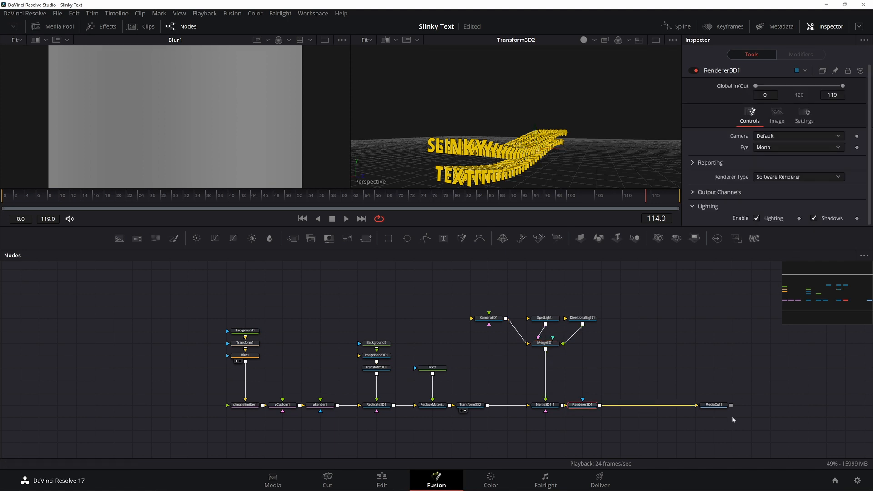
click(709, 411)
click(759, 217)
click(813, 218)
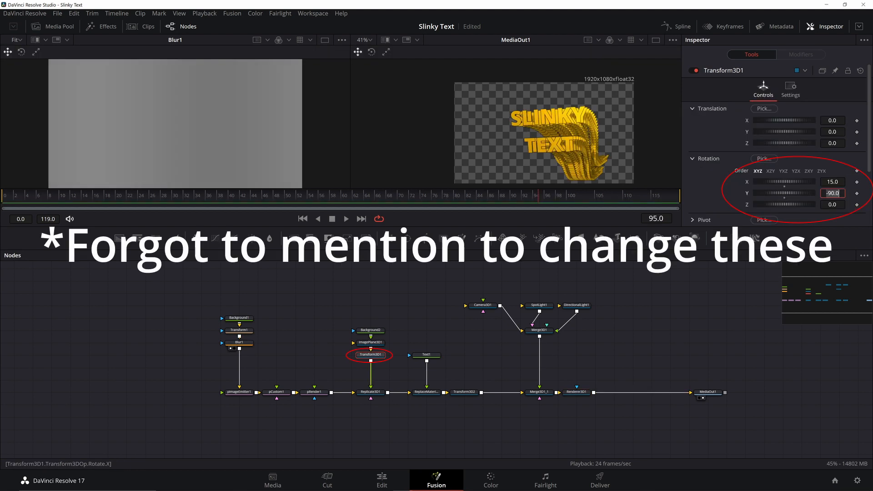
Step: Rotate Transform3D1 to -75° Y, reverse Transform1's Center expression, and set its size to 0.5
text(-75)
key(Tab)
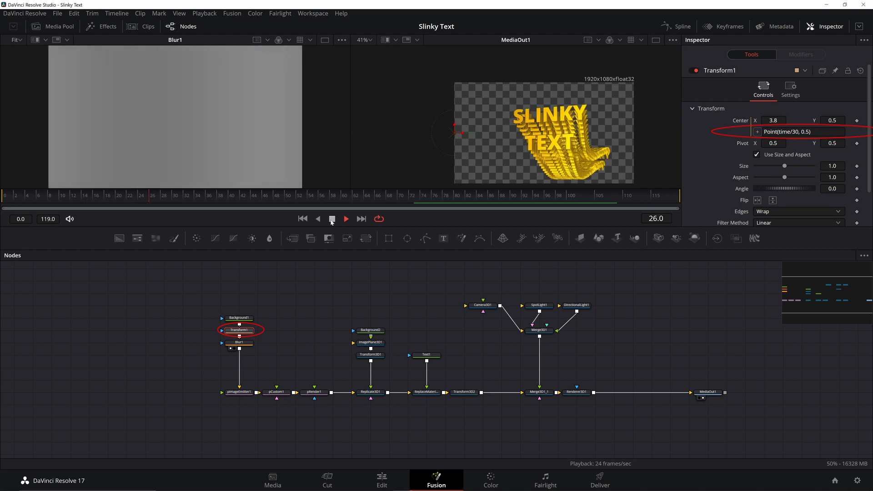
text(-)
key(Return)
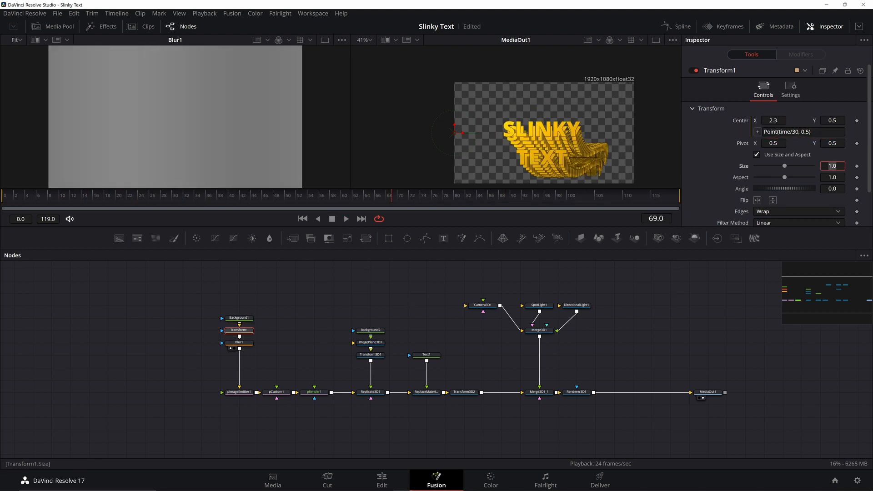
text(.5)
key(Tab)
Step: Rename the Transform1 node to T
click(239, 342)
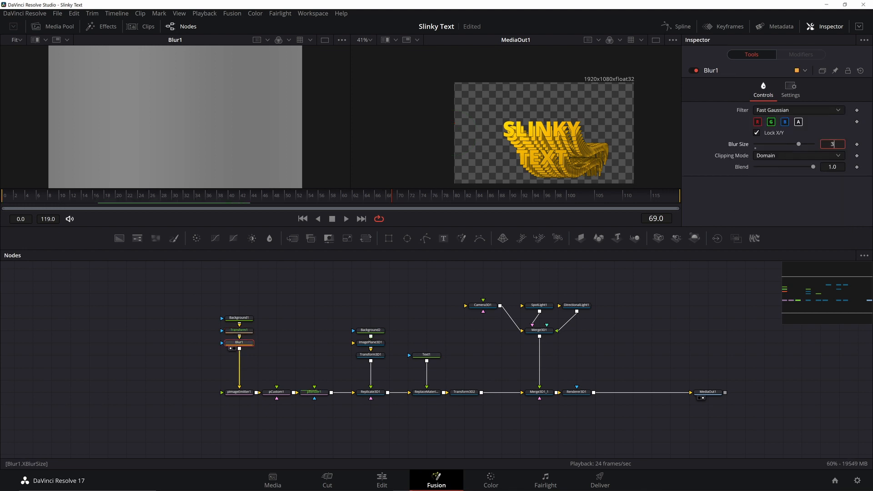
click(251, 333)
key(F2)
text(T)
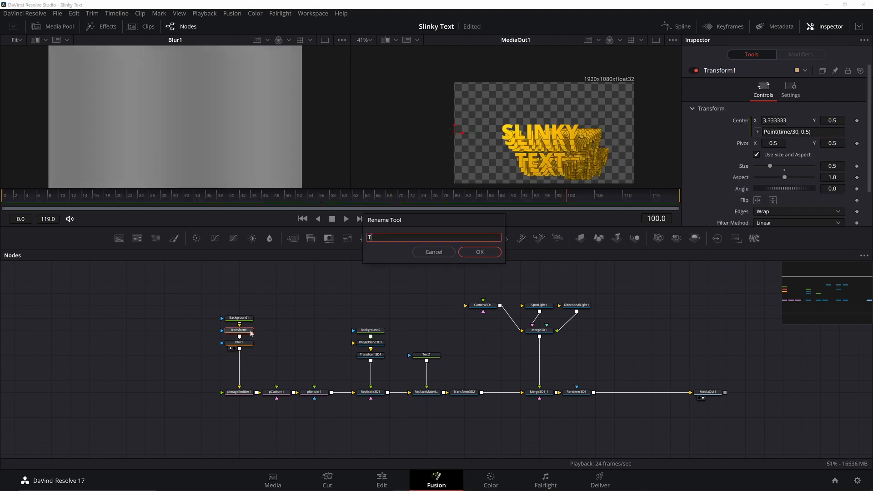
key(Return)
Step: Set Blur Size to the expression T.Size*600 and make T's Center expression size-scaled
click(240, 343)
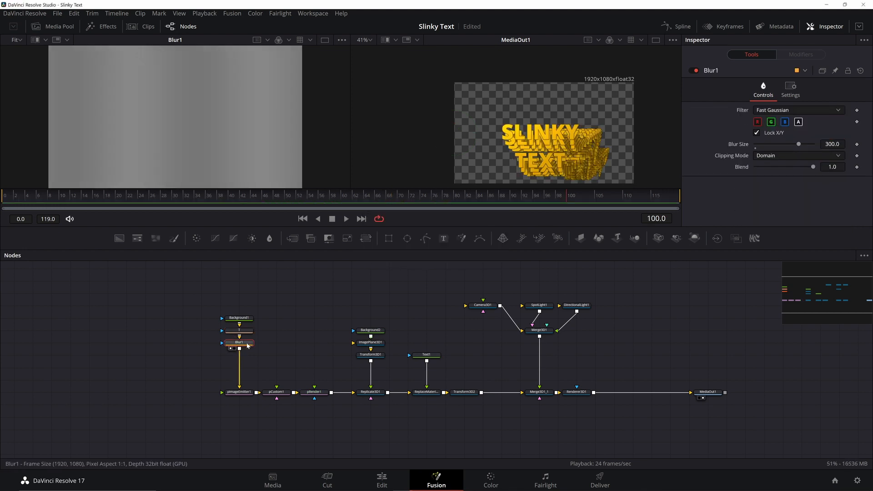
right_click(743, 144)
click(767, 252)
text(T.Size*600)
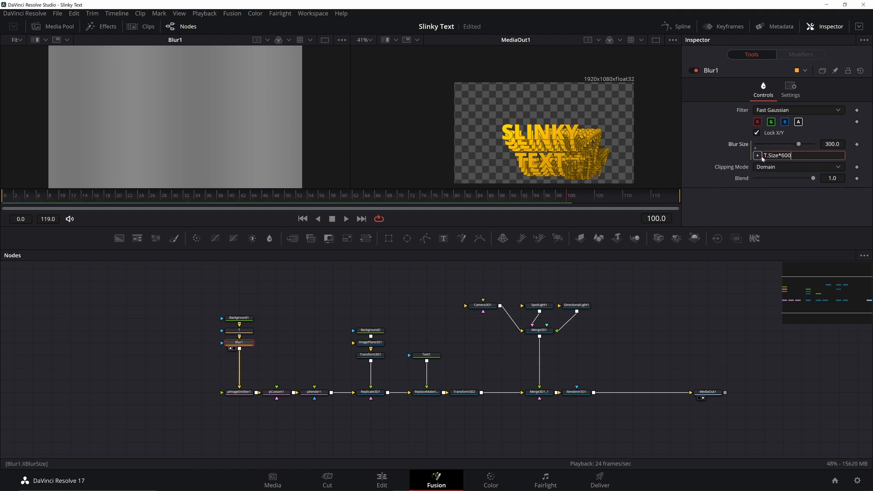
key(Return)
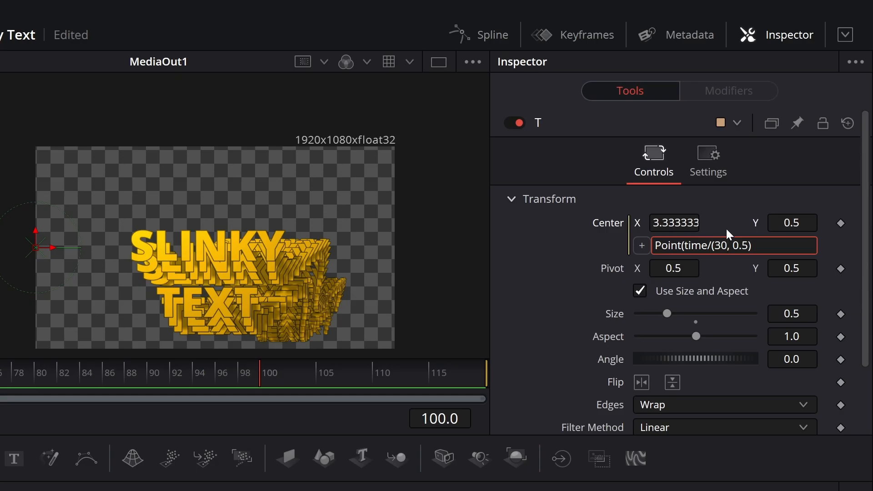
text(Size))
key(Return)
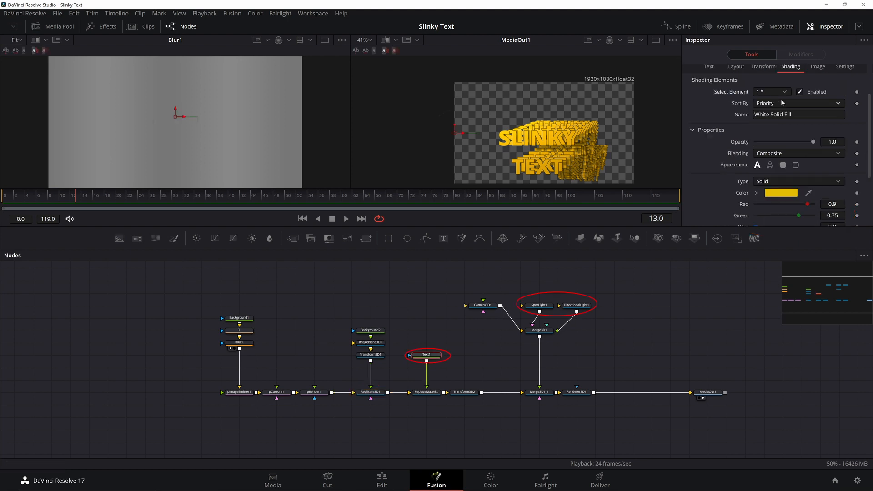
Step: Install Reactor from its installer script, launch it to get Echo, then close it
scroll(781, 99, down, 2)
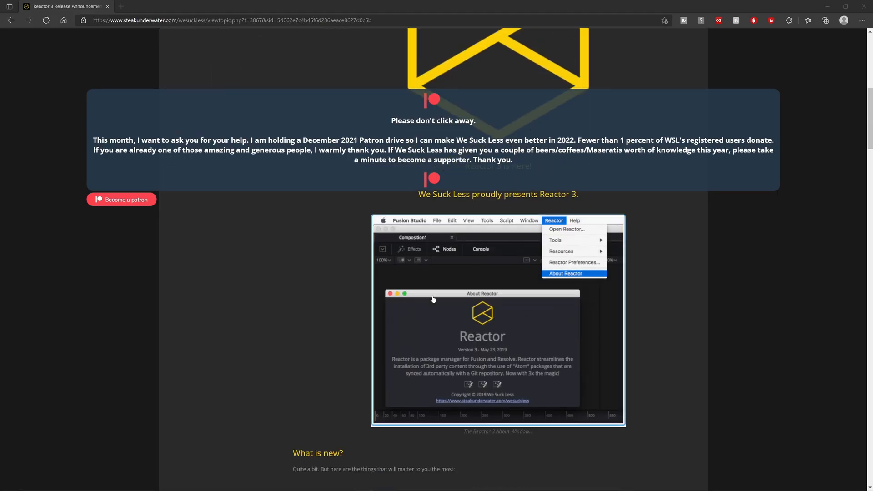
scroll(433, 299, down, 8)
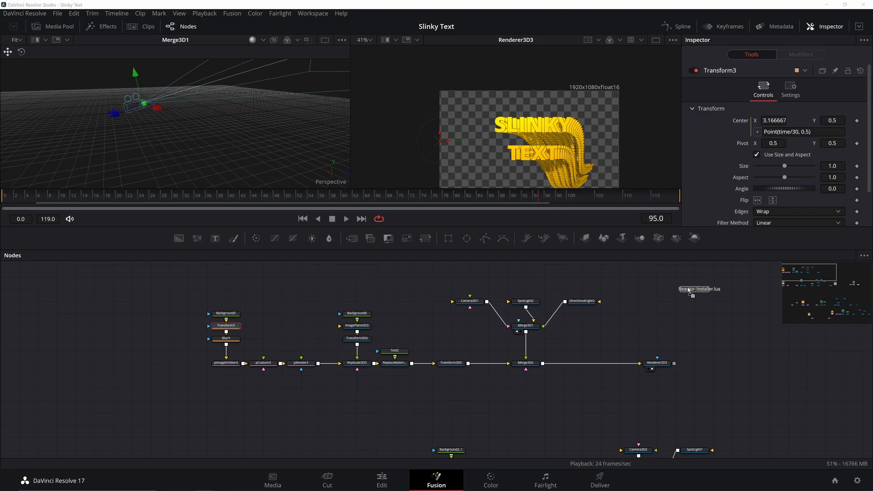
drag(700, 293, 664, 320)
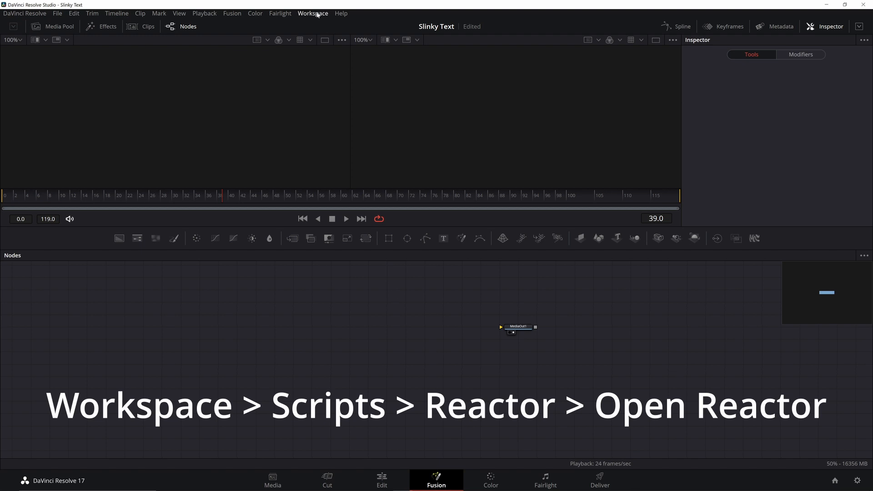
click(313, 14)
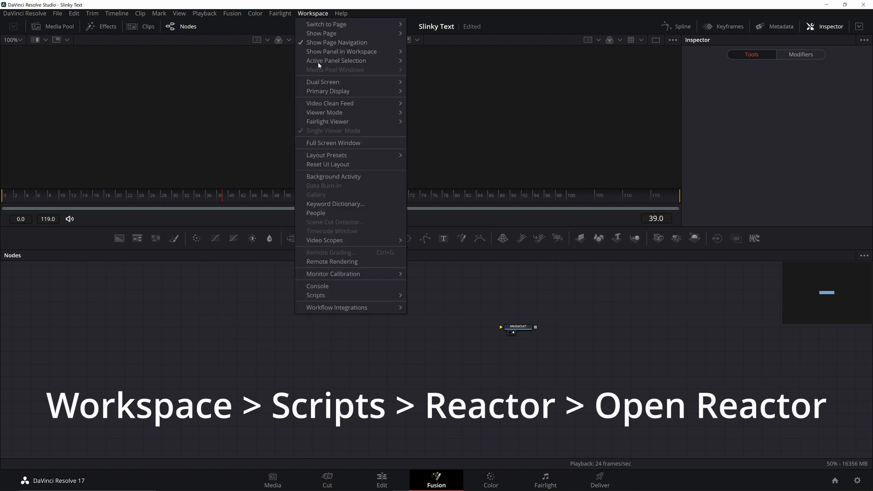
mouse_move(355, 295)
mouse_move(423, 296)
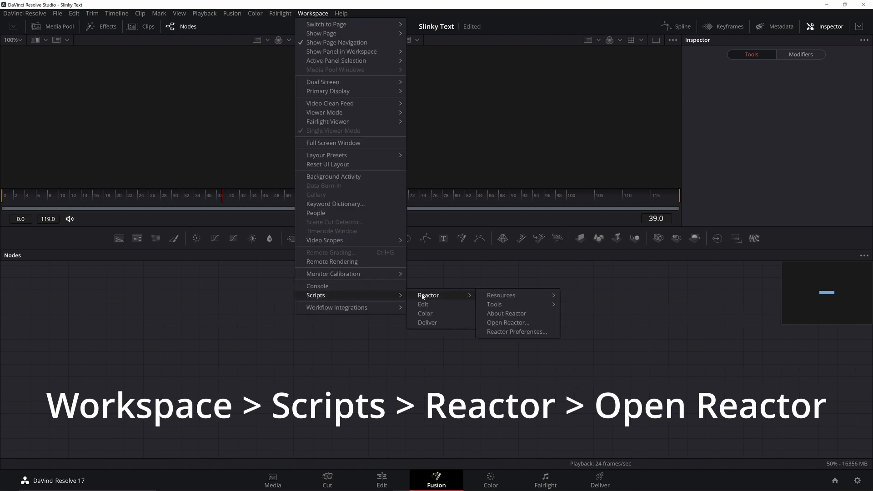
click(517, 322)
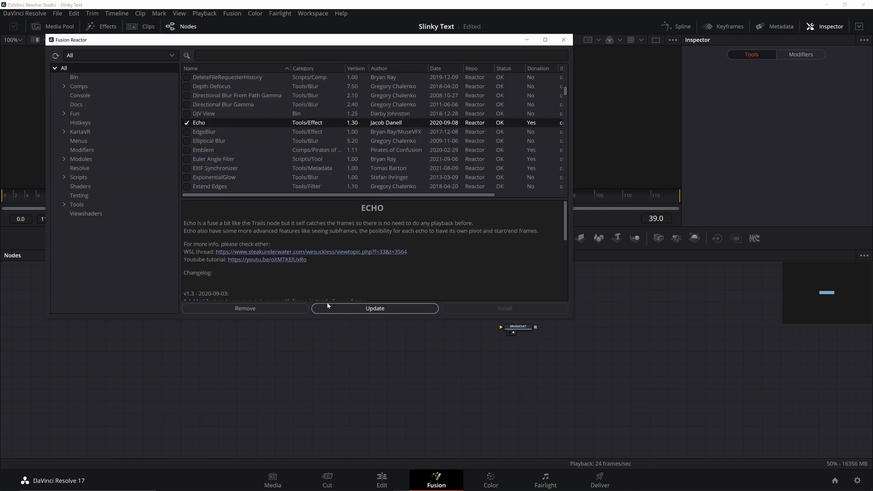
click(564, 41)
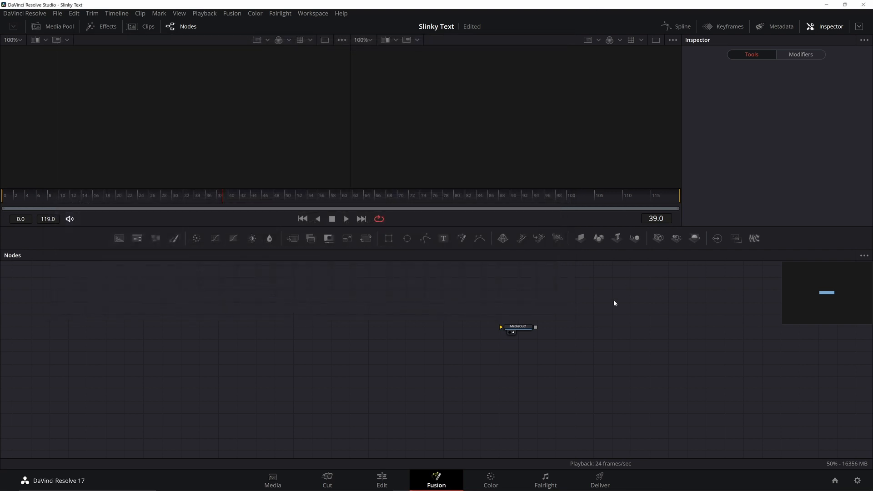
Step: Add a fully transparent Background node (Alpha 0) lined up with Merge1
key(shift+space)
text(backgrou)
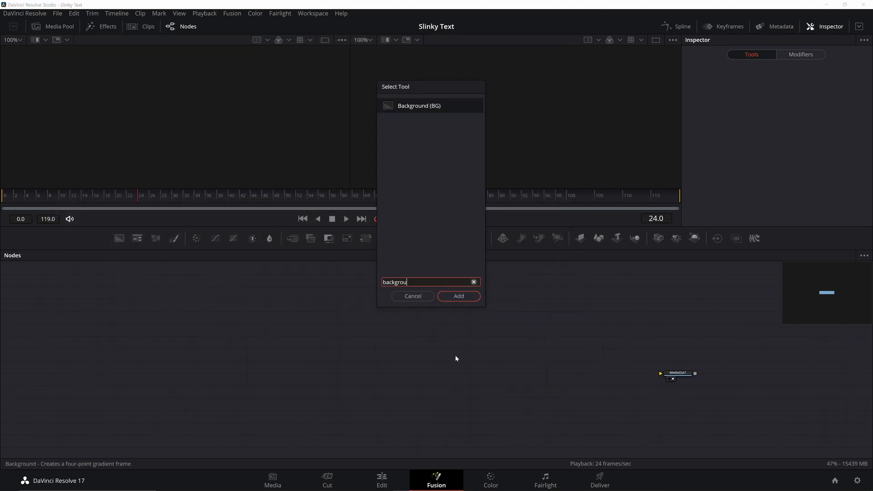
key(Return)
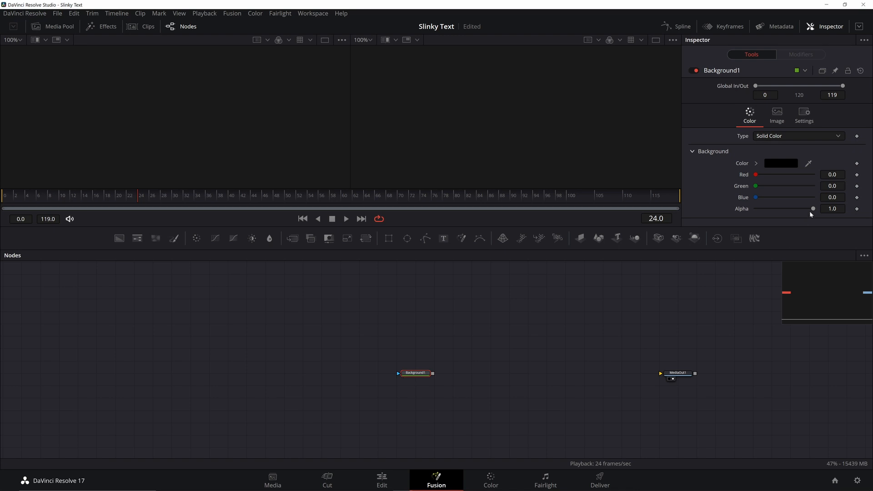
drag(811, 209, 755, 209)
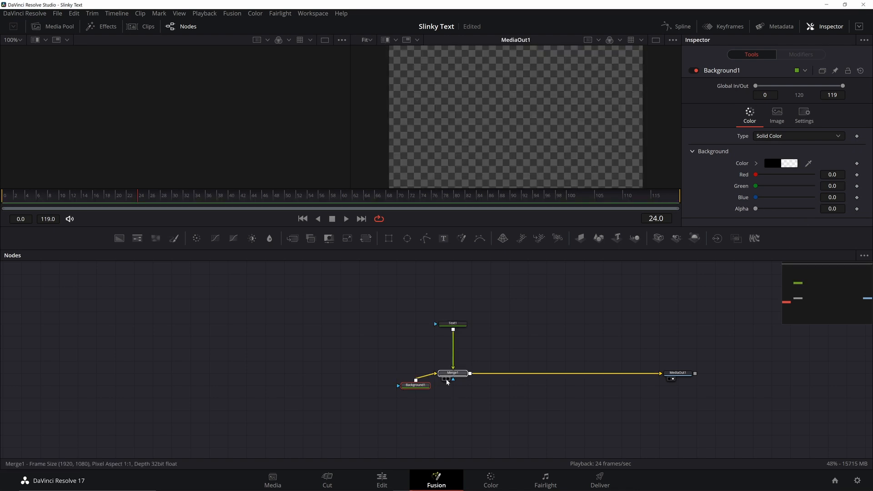
click(447, 375)
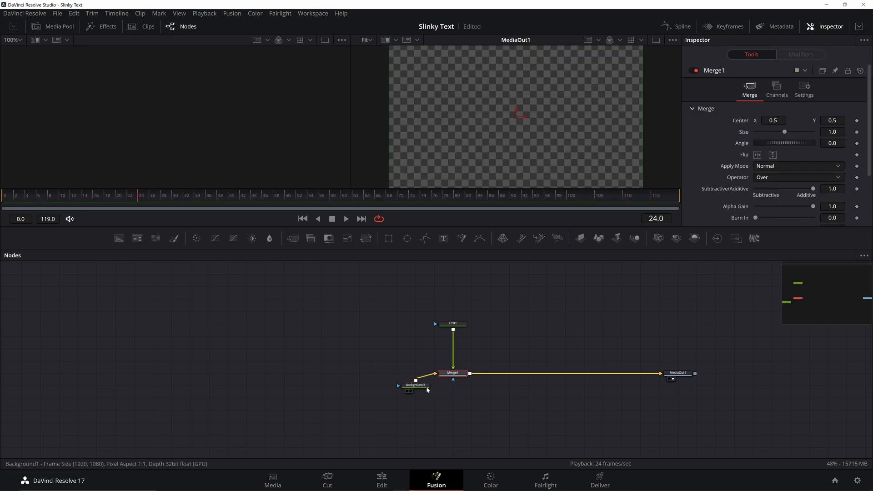
drag(426, 387, 426, 374)
Step: Insert an Echo node after Text1
click(453, 325)
key(shift+space)
text(echo)
key(Return)
click(452, 325)
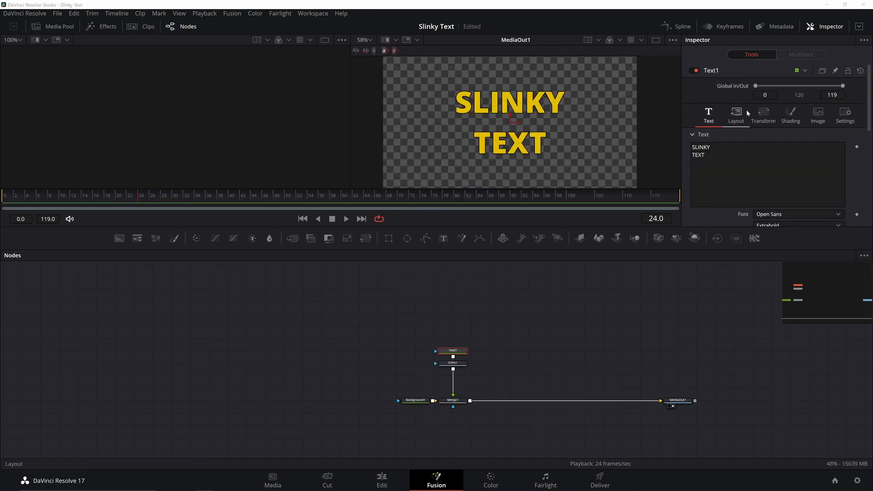
click(736, 114)
Step: Drive Text1's Center with an XY Path, keying 0.47 at frame 0 and 0.524 at frame 10
right_click(744, 159)
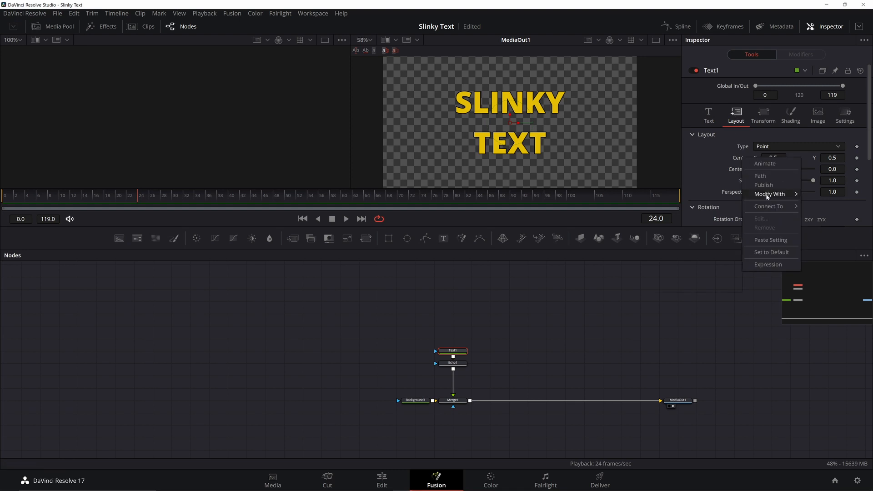
mouse_move(768, 196)
click(675, 276)
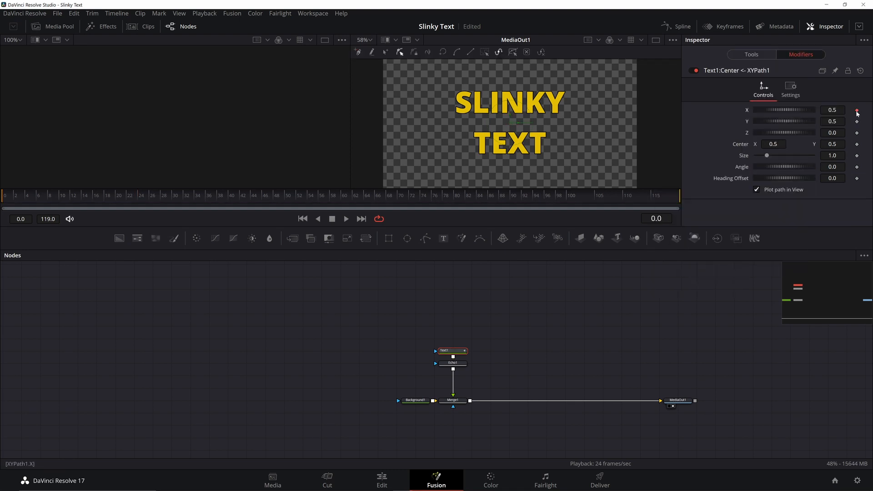
click(832, 110)
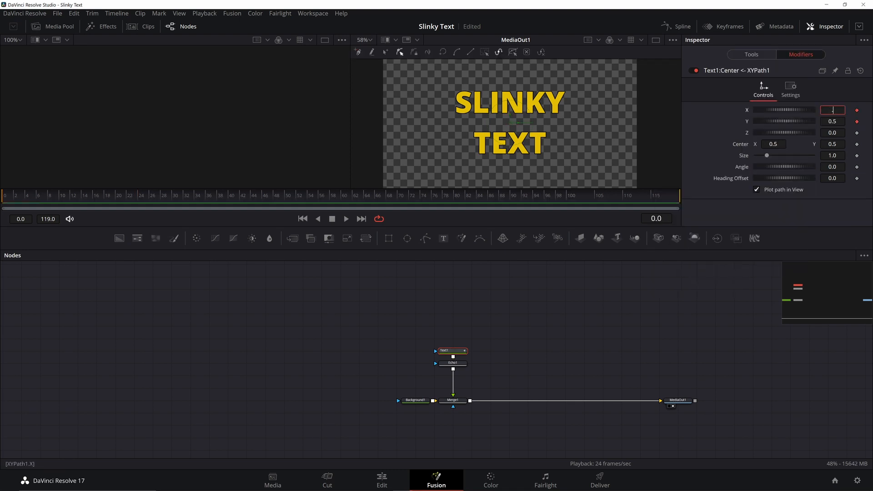
key(Tab)
text(.47)
key(Tab)
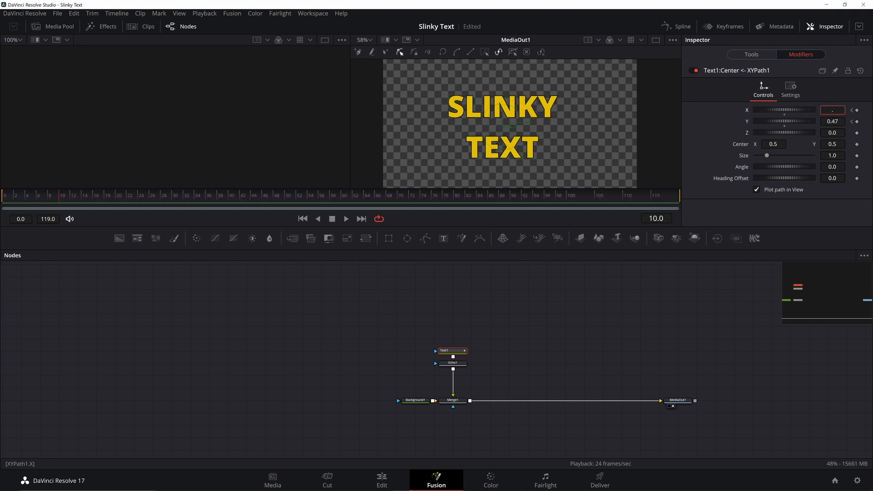
text(.524)
key(Tab)
key(BackSpace)
text(.52)
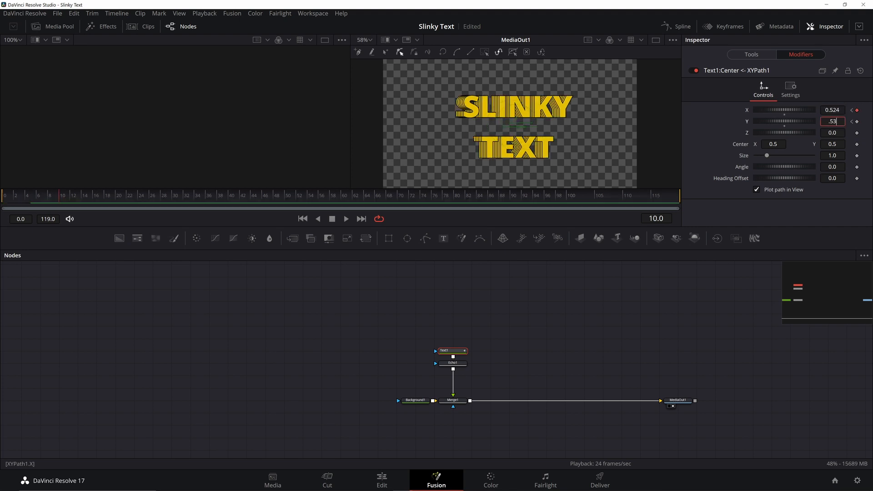
text(4)
key(Tab)
Step: Key 0.476 at frame 20, smooth all keyframes in the Spline view, and play back
drag(64, 196, 117, 197)
double_click(832, 110)
text(.476)
key(Tab)
text(.476)
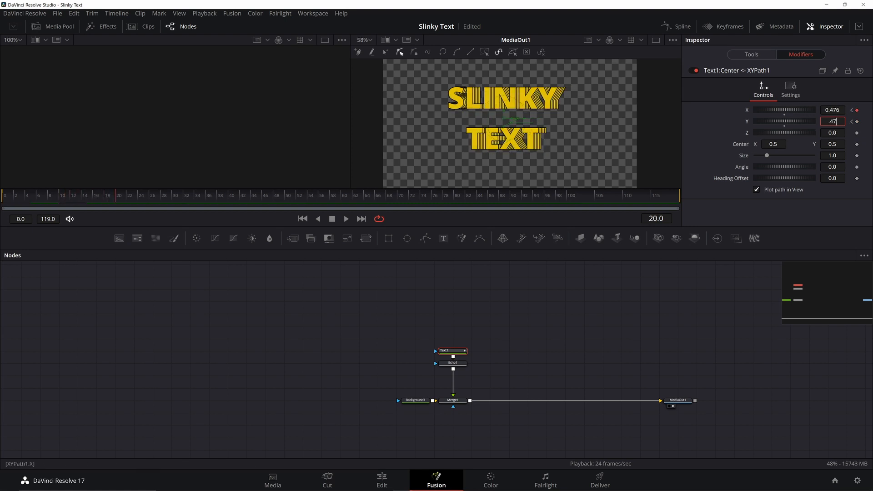
key(Tab)
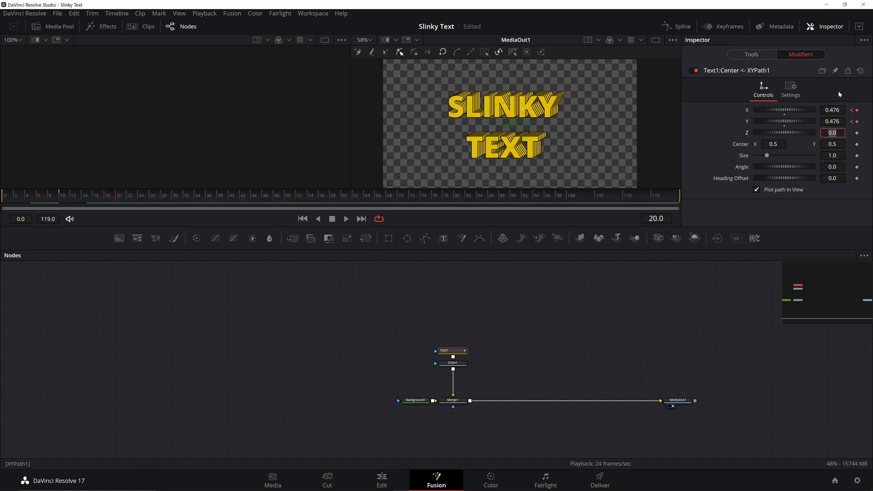
click(678, 26)
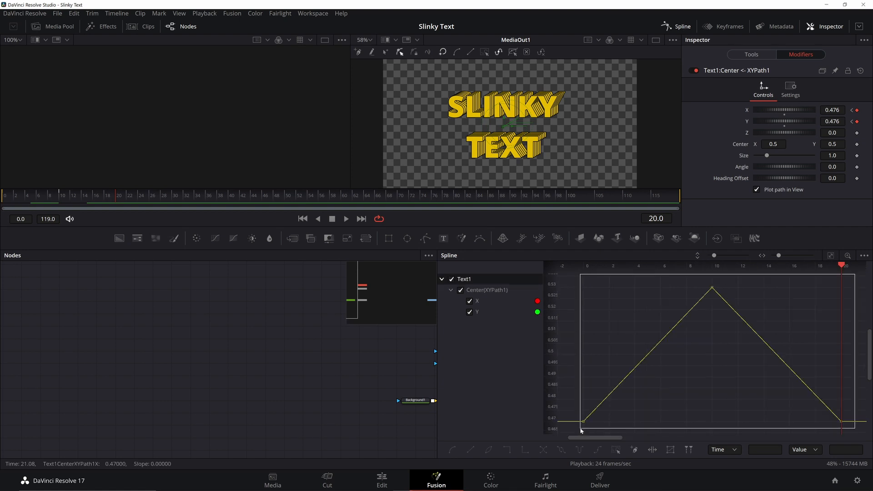
key(ctrl+a)
key(s)
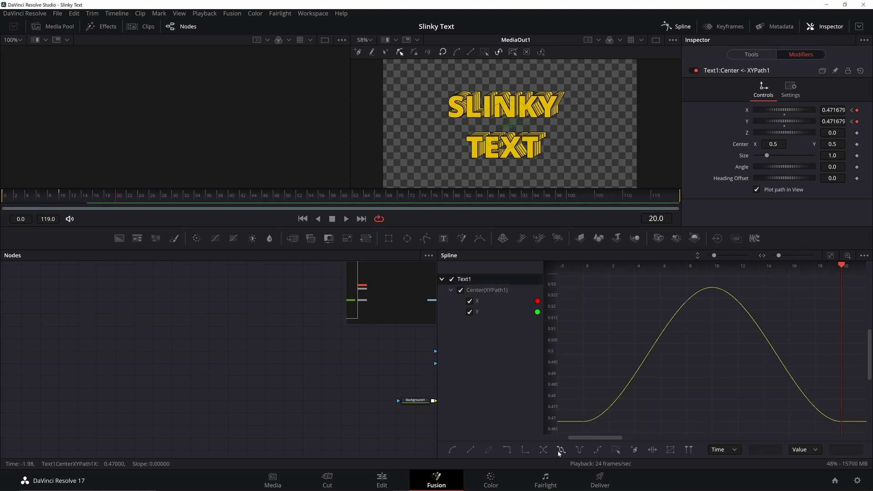
key(space)
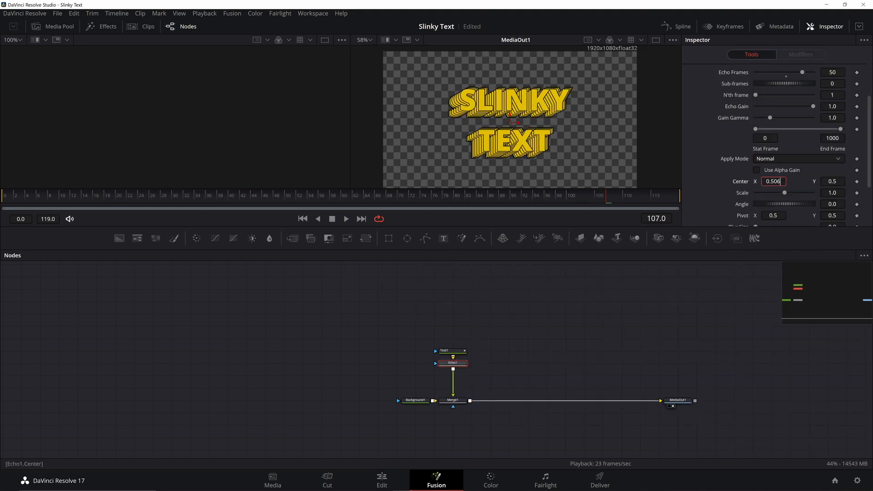
Step: Set the echo centre Y to 0.495 and scale to 0.22, then preview the trail
key(Tab)
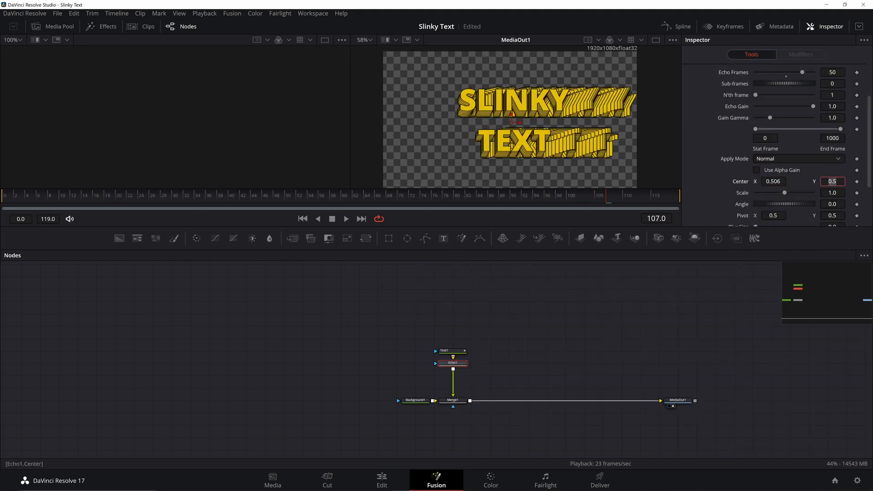
key(BackSpace)
text(.495)
key(Tab)
text(0.22)
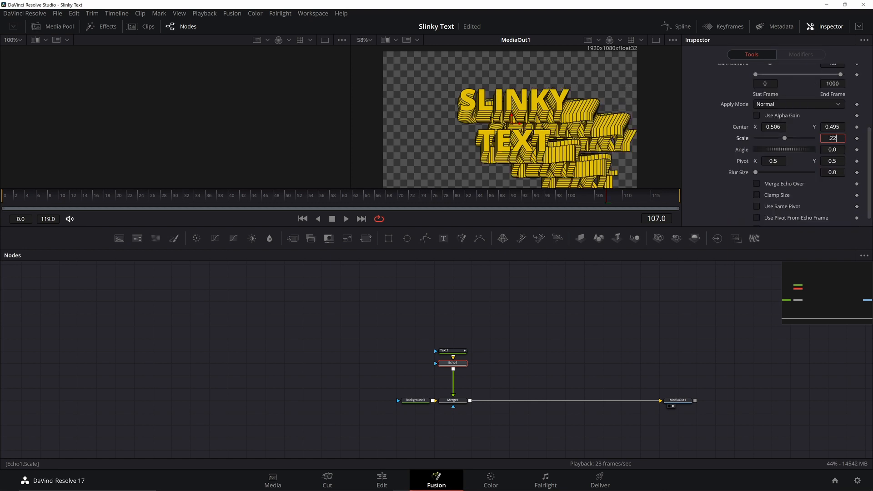
key(Tab)
click(346, 220)
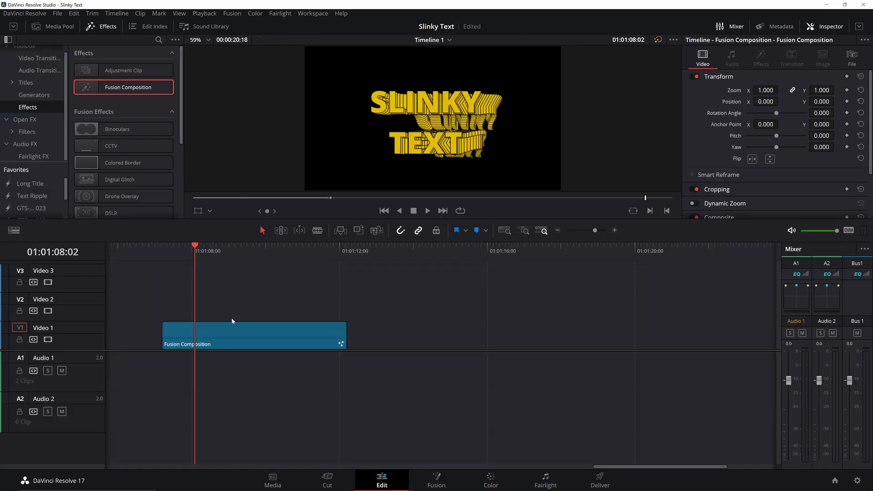
Step: Nest the Fusion Composition clip into Compound Clip 9 and trim its start to the playhead
right_click(236, 334)
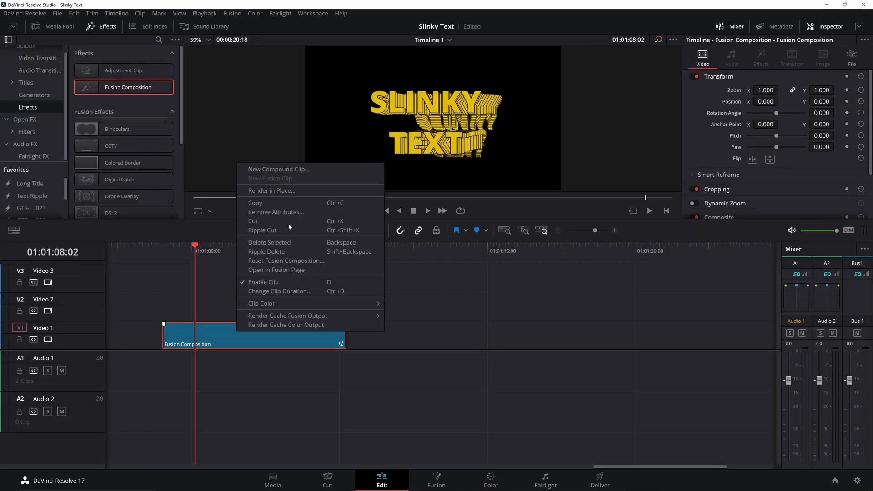
click(300, 169)
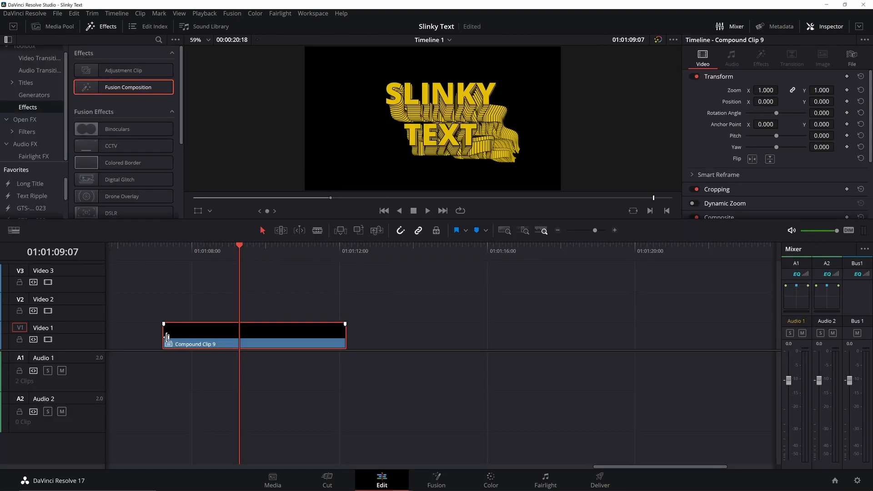
drag(166, 336, 239, 336)
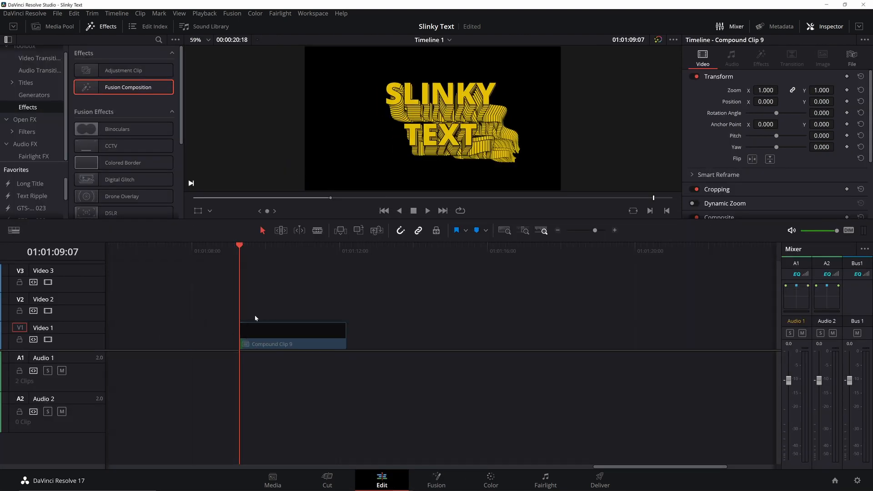
click(428, 211)
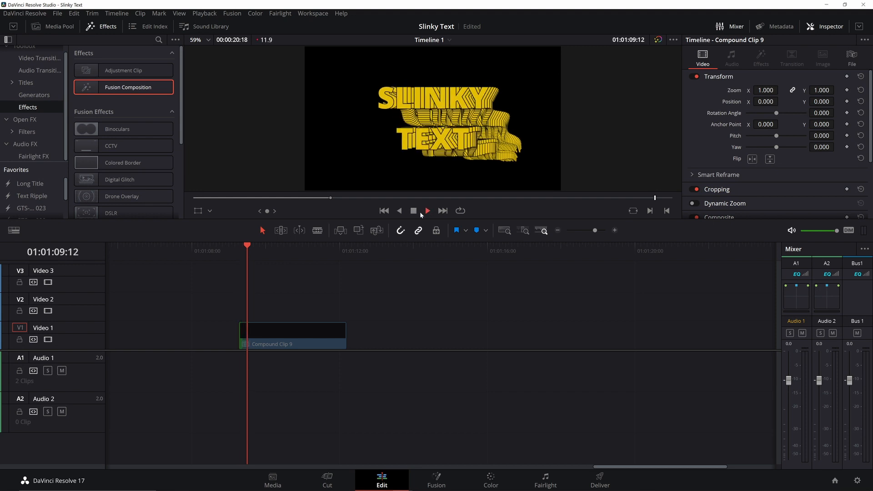
click(414, 212)
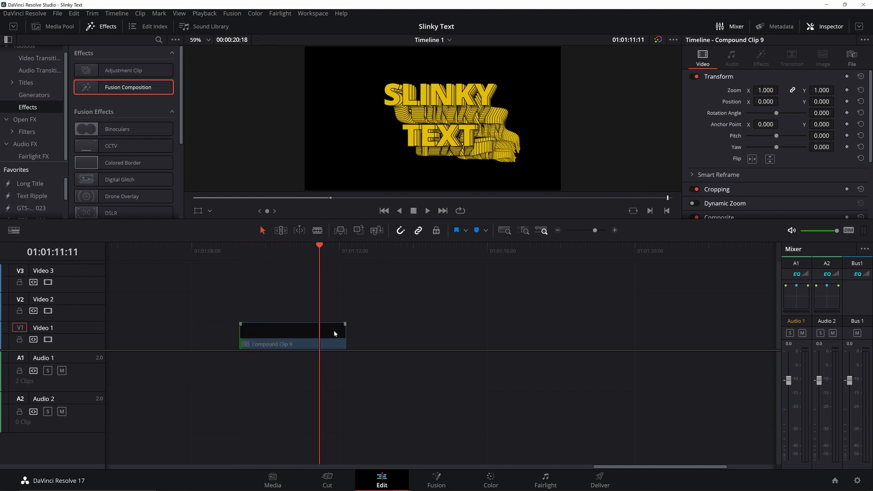
Step: Apply a clip speed change to Compound Clip 9 and scrub through it
right_click(289, 336)
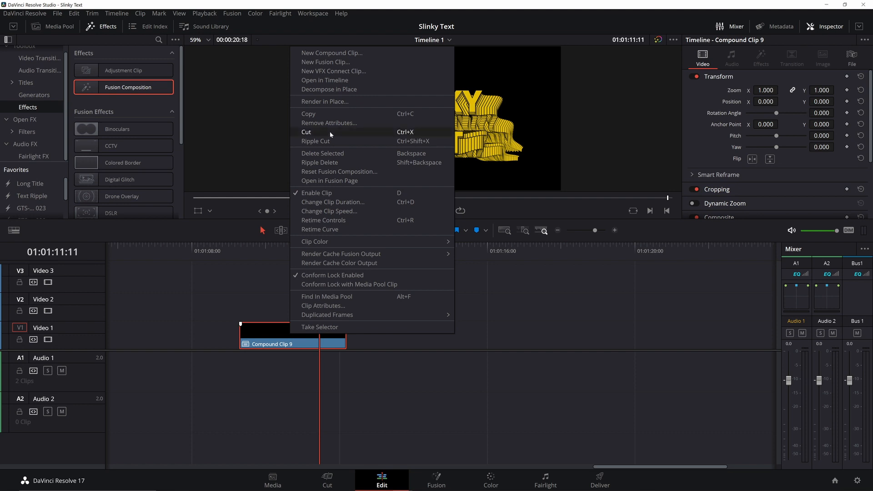
click(329, 212)
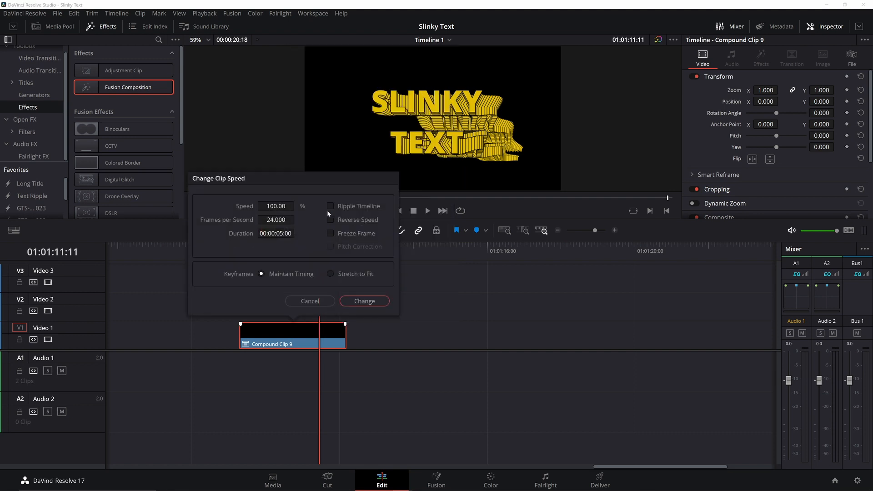
key(Escape)
drag(255, 250, 295, 251)
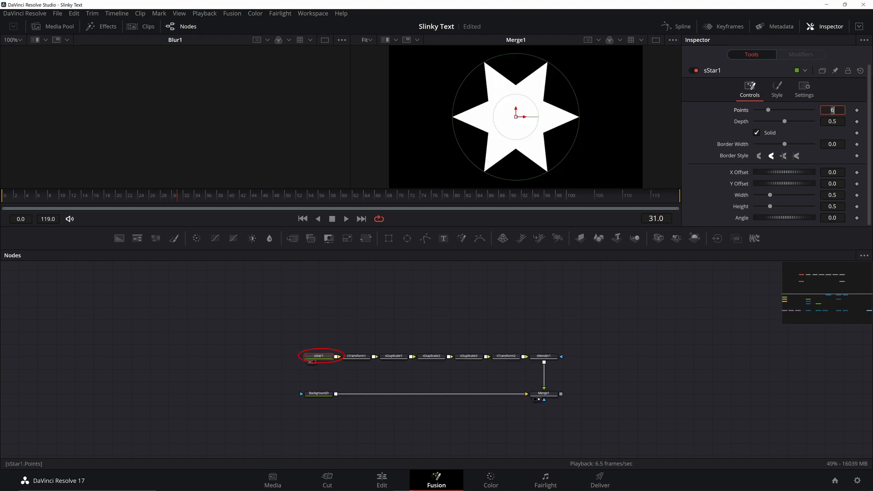
Step: Make sStar1 a pentagon with 5 points and depth 0.8
text(5)
key(Tab)
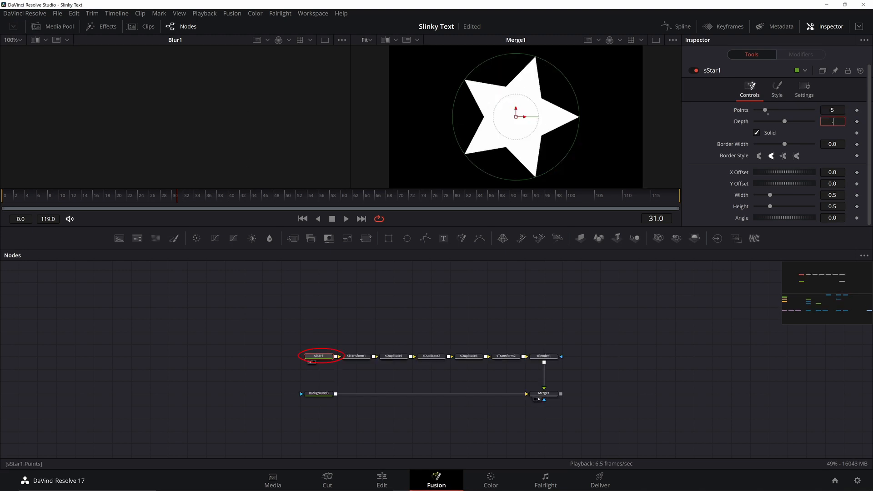
text(.8)
key(Tab)
Step: Shrink the pentagon's X size to 0.16 and offset the duplicates into a second row
click(357, 356)
drag(784, 135, 762, 137)
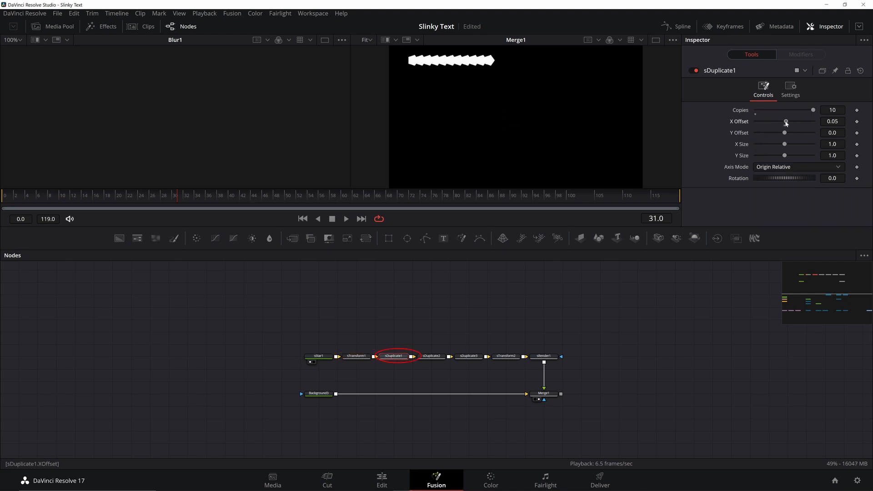
drag(832, 132, 832, 132)
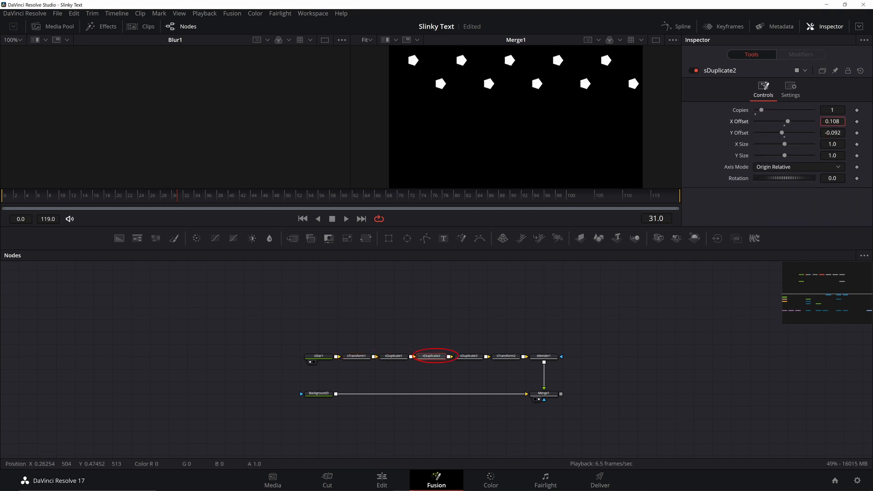